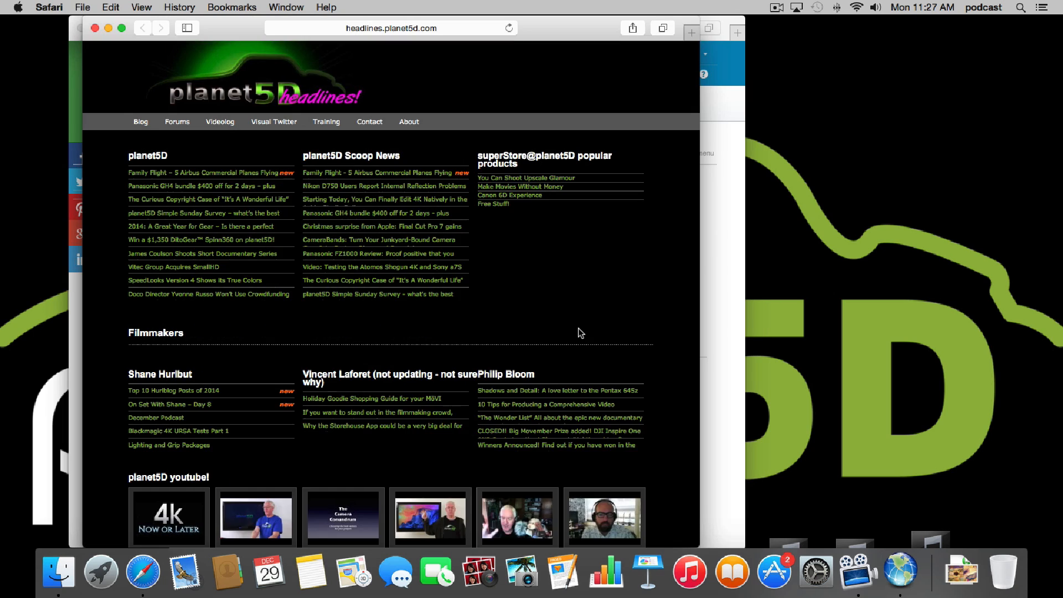
Cycle through the open Safari windows to view the planet5D headlines, Facebook, Xero, Hubstaff and planet5D blog pages
{"action": "key", "text": "super+grave"}
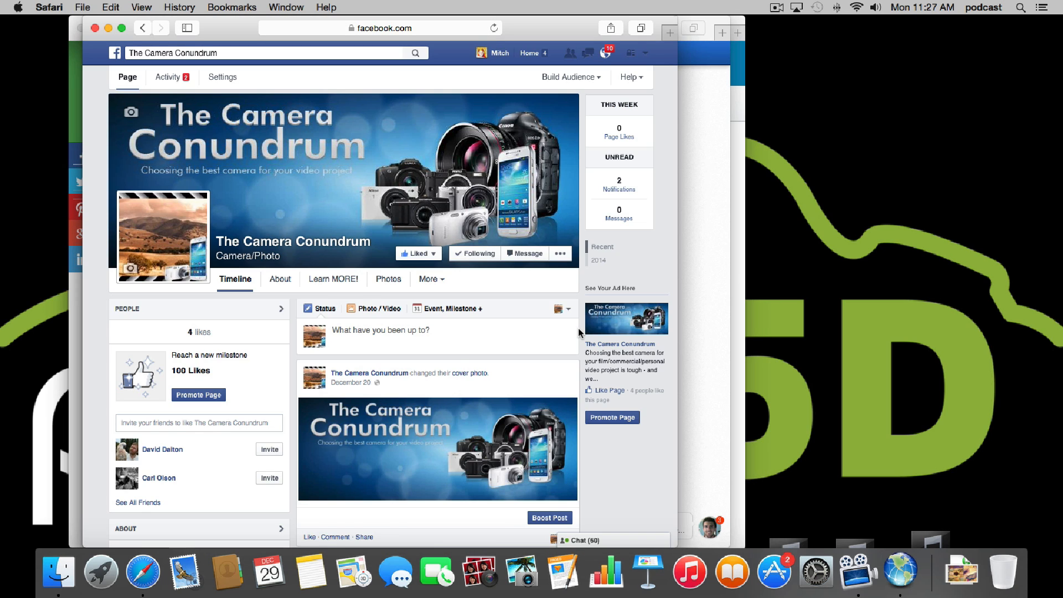
{"action": "key", "text": "super+grave"}
{"action": "key", "text": "super+grave"}
{"action": "key", "text": "super+grave"}
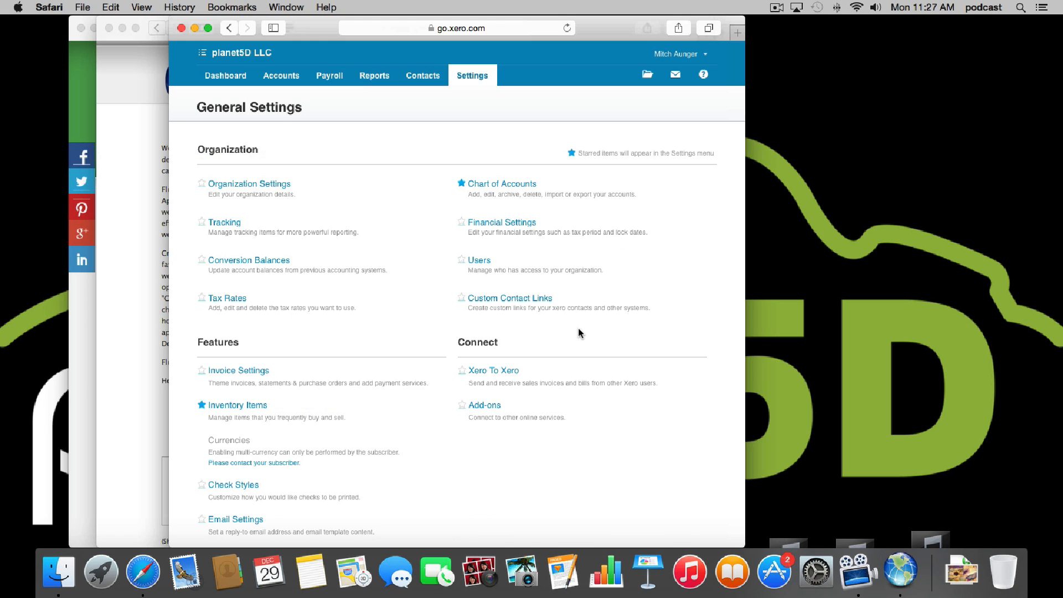
{"action": "key", "text": "super+grave"}
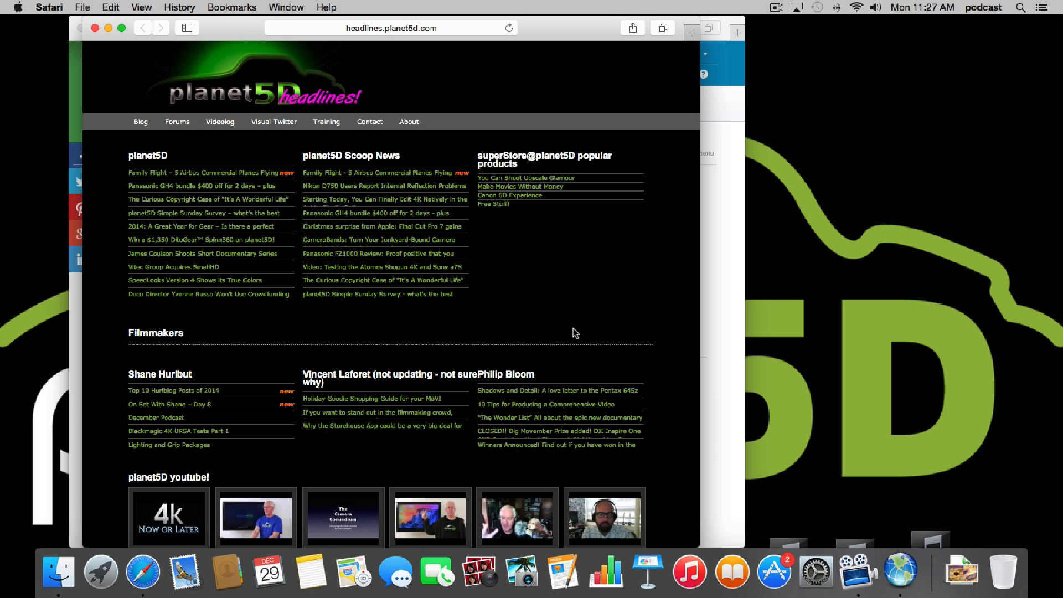
{"action": "key", "text": "super+grave"}
{"action": "key", "text": "super+grave"}
{"action": "key", "text": "super+grave"}
{"action": "key", "text": "super+grave"}
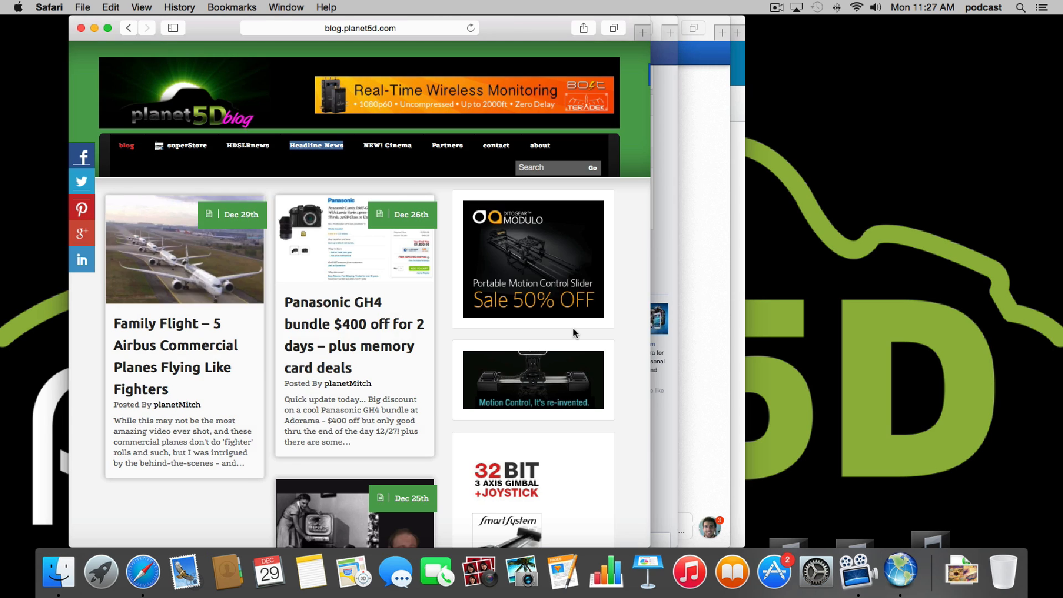
{"action": "key", "text": "super+grave"}
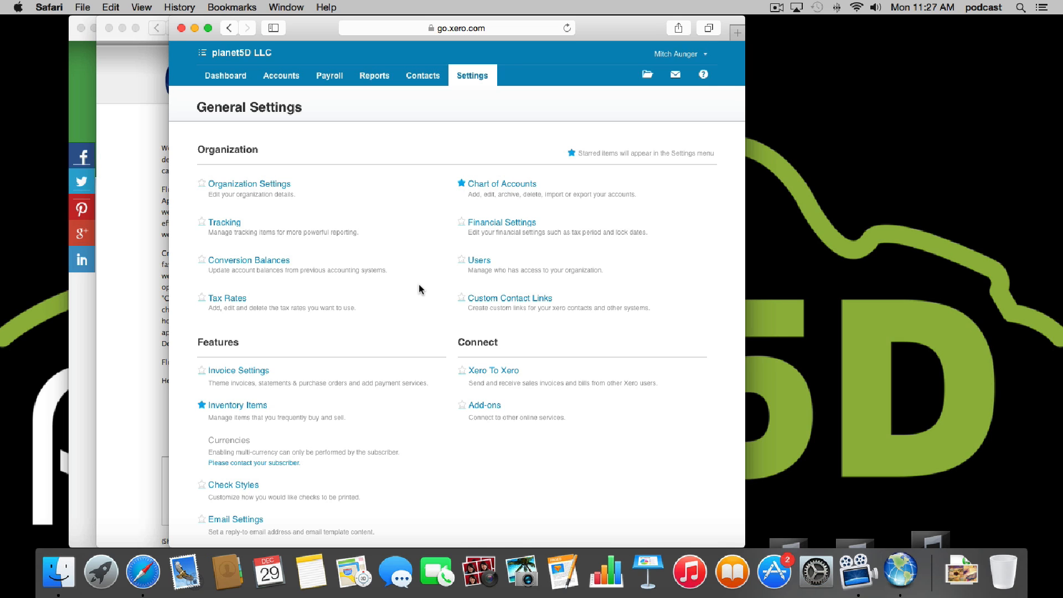
{"action": "key", "text": "super+grave"}
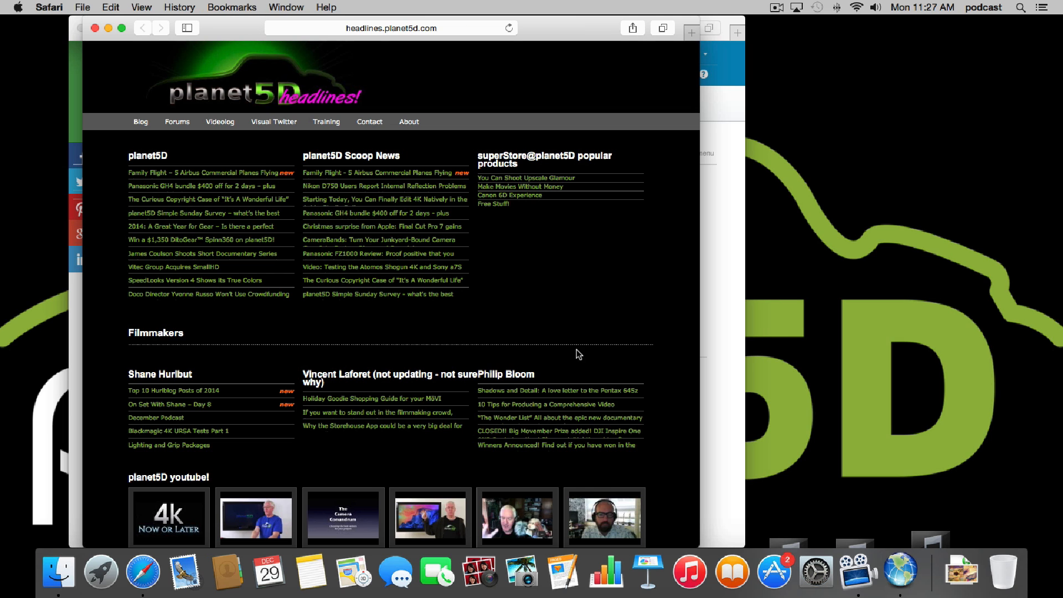
{"action": "key", "text": "super+grave"}
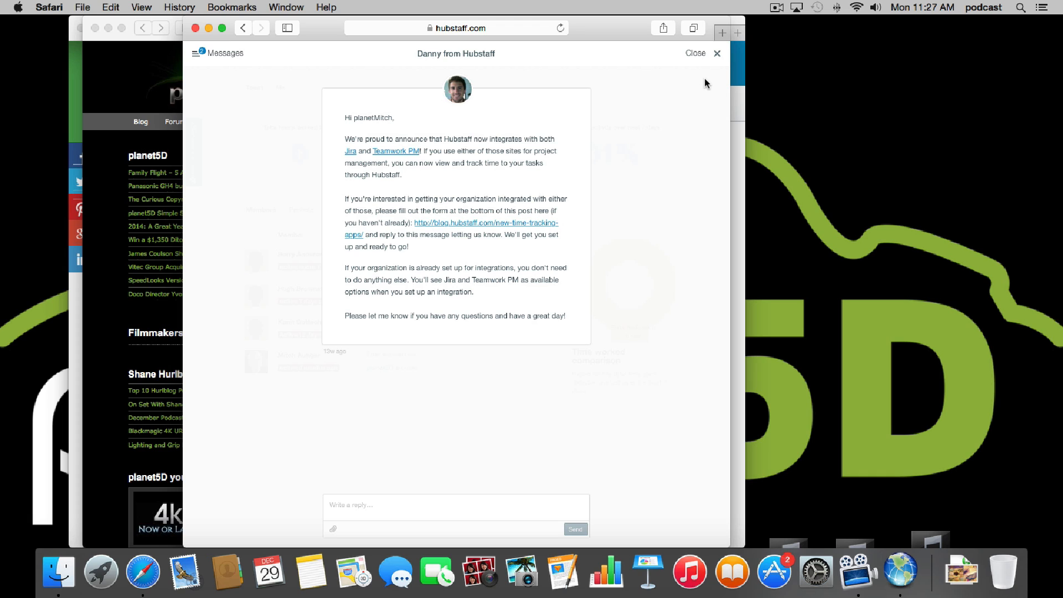
{"action": "key", "text": "super+grave"}
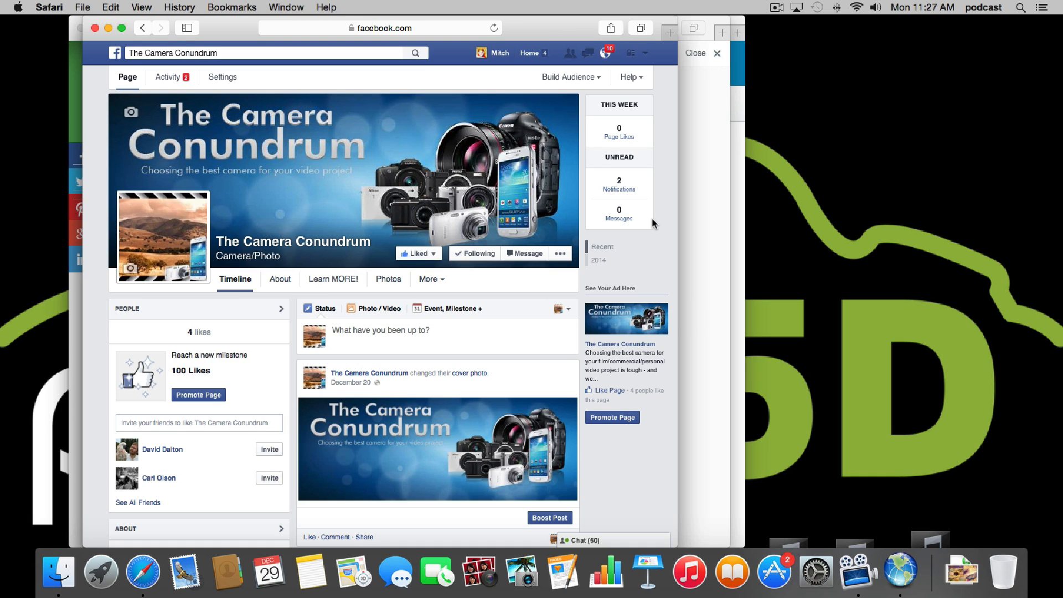
{"action": "key", "text": "super+grave"}
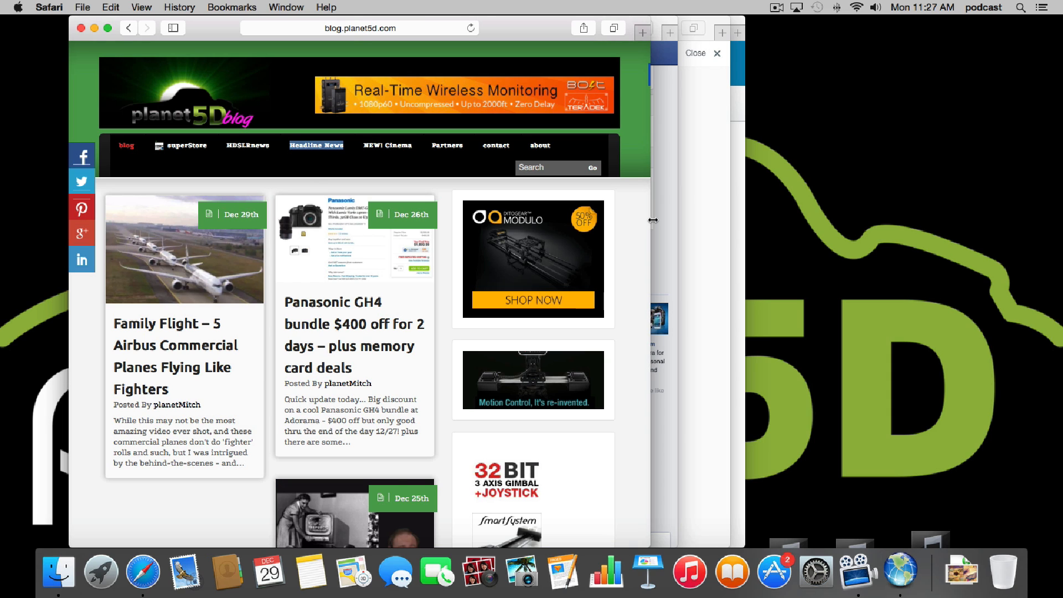
Bring the Fluid website window forward, move it aside and view the list of open browser windows
{"action": "key", "text": "super+grave"}
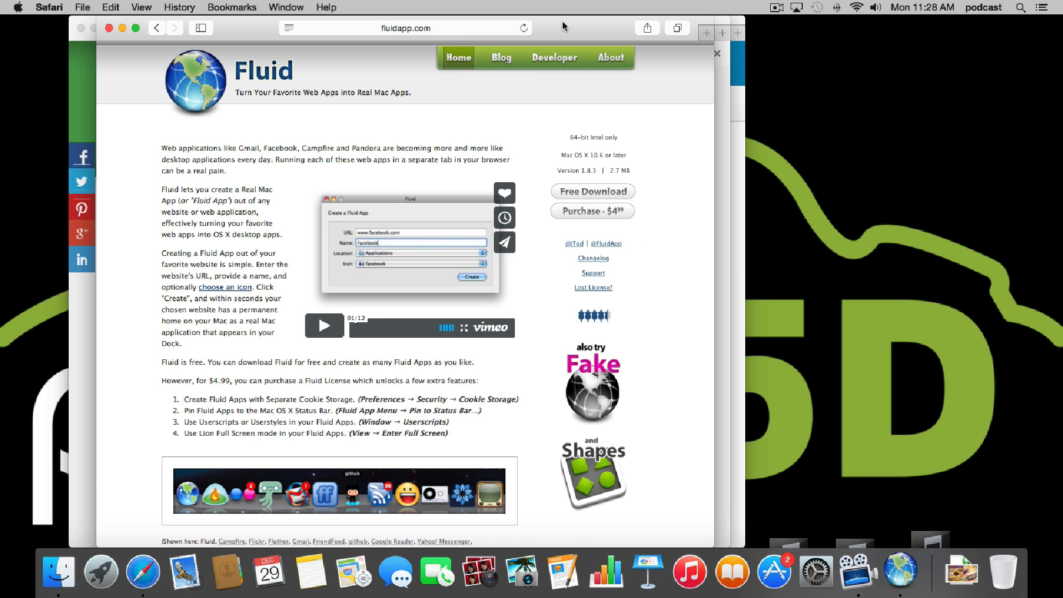
{"action": "left_click_drag", "start_coordinate": [562, 21], "coordinate": [670, 21]}
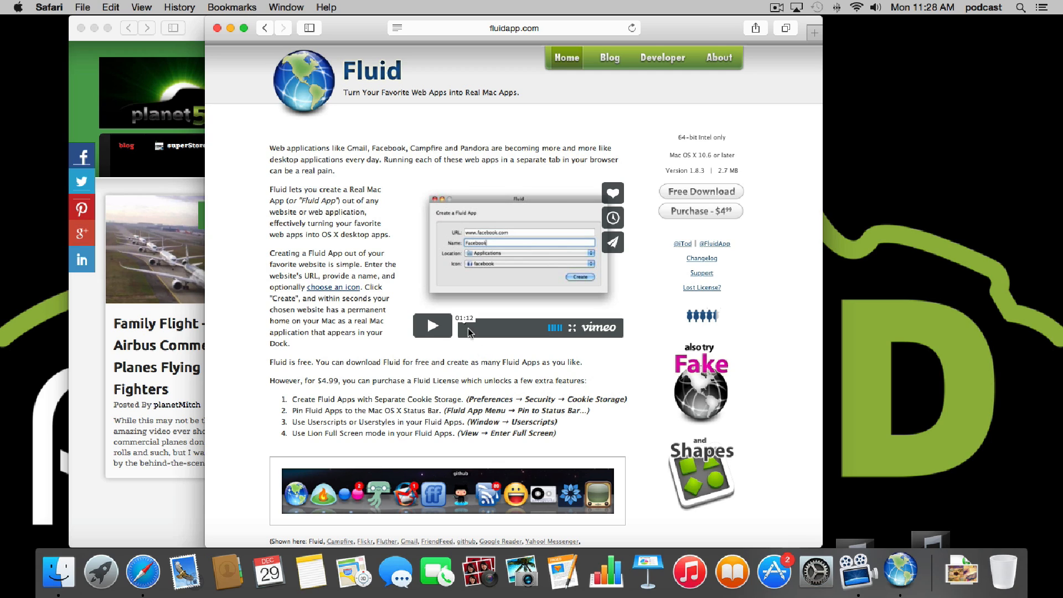
{"action": "left_click", "coordinate": [295, 6]}
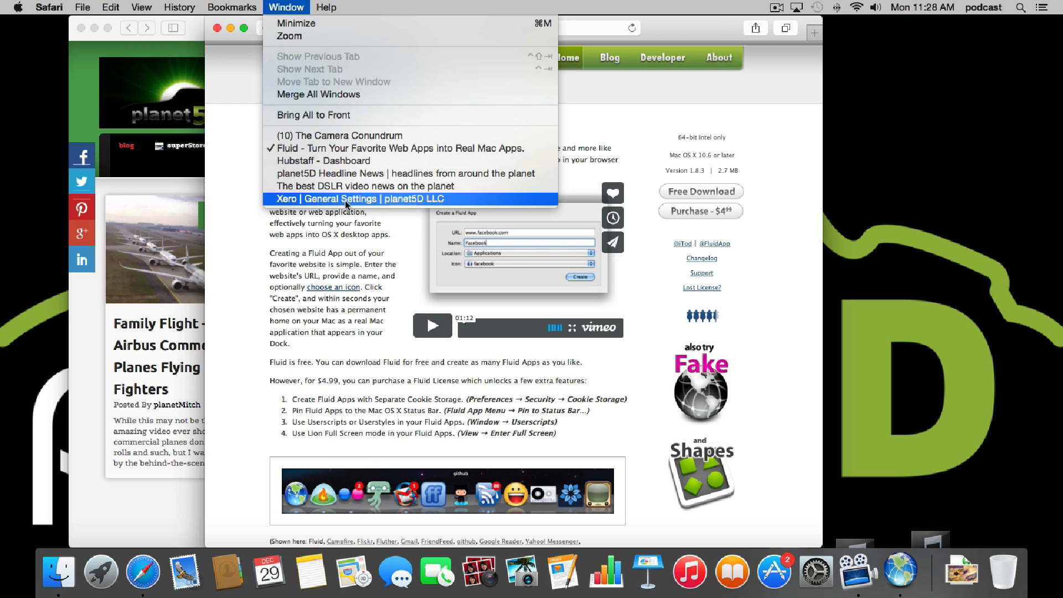
{"action": "left_click", "coordinate": [391, 294]}
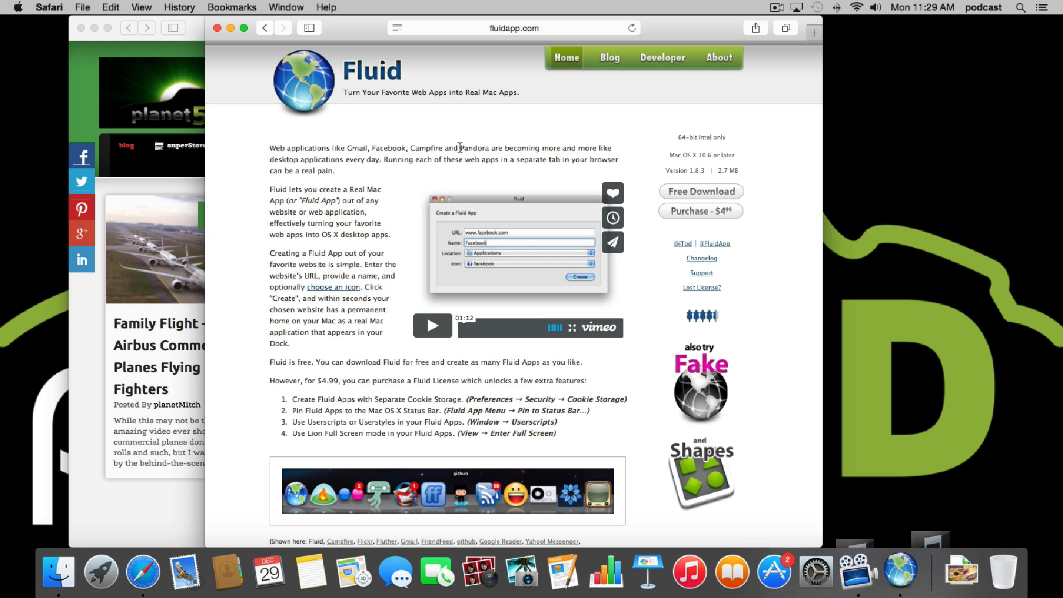
{"action": "scroll", "coordinate": [460, 147], "scroll_direction": "down", "scroll_amount": 1}
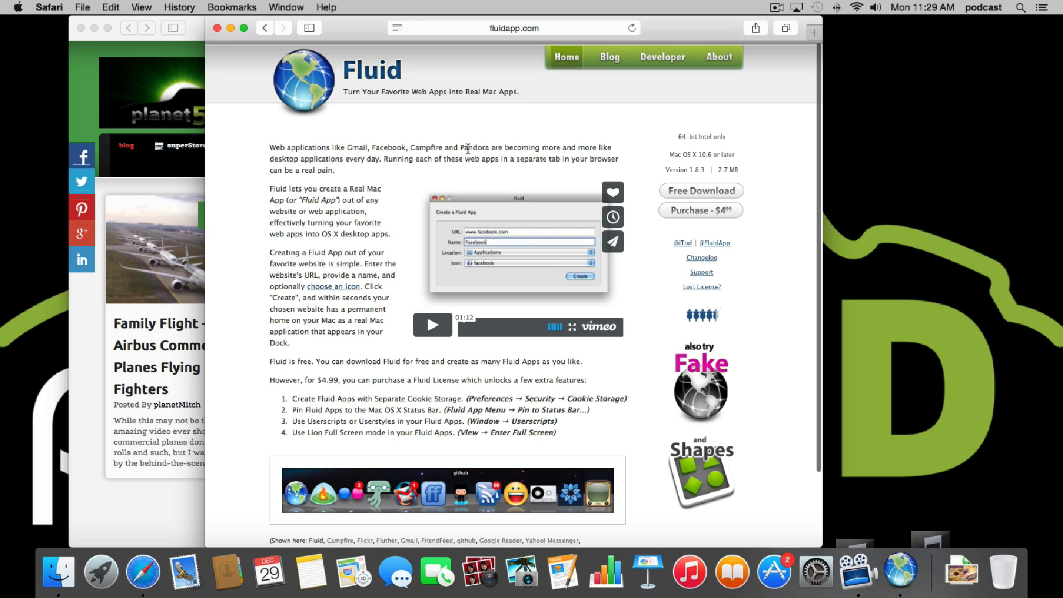
Switch from Safari to the Fluid app and view its form for creating a Fluid app
{"action": "key", "text": "super+Tab"}
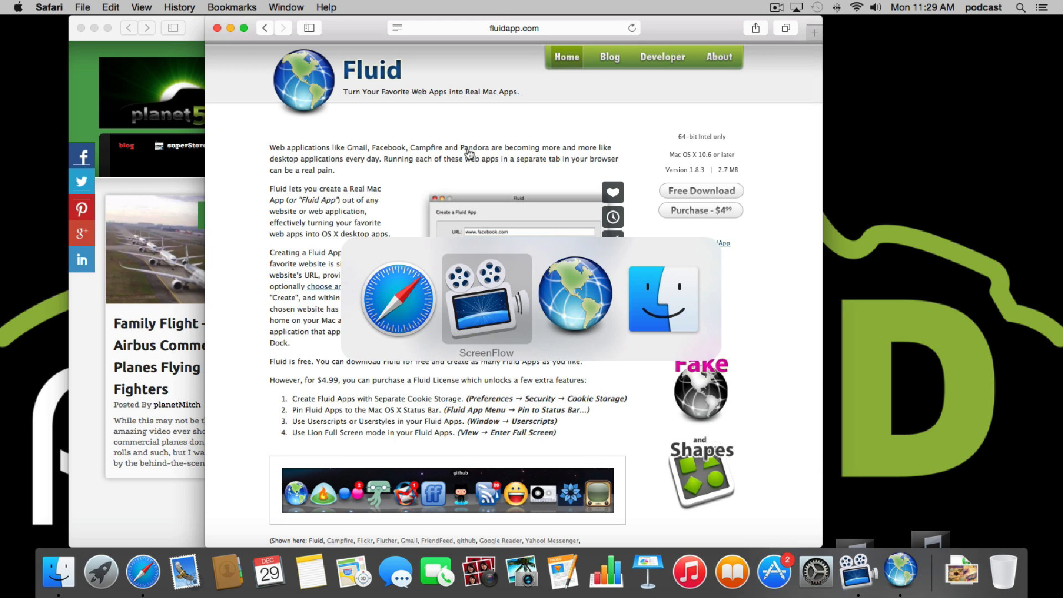
{"action": "key", "text": "super+Tab"}
{"action": "key", "text": "super+Tab"}
{"action": "key", "text": "super+Tab"}
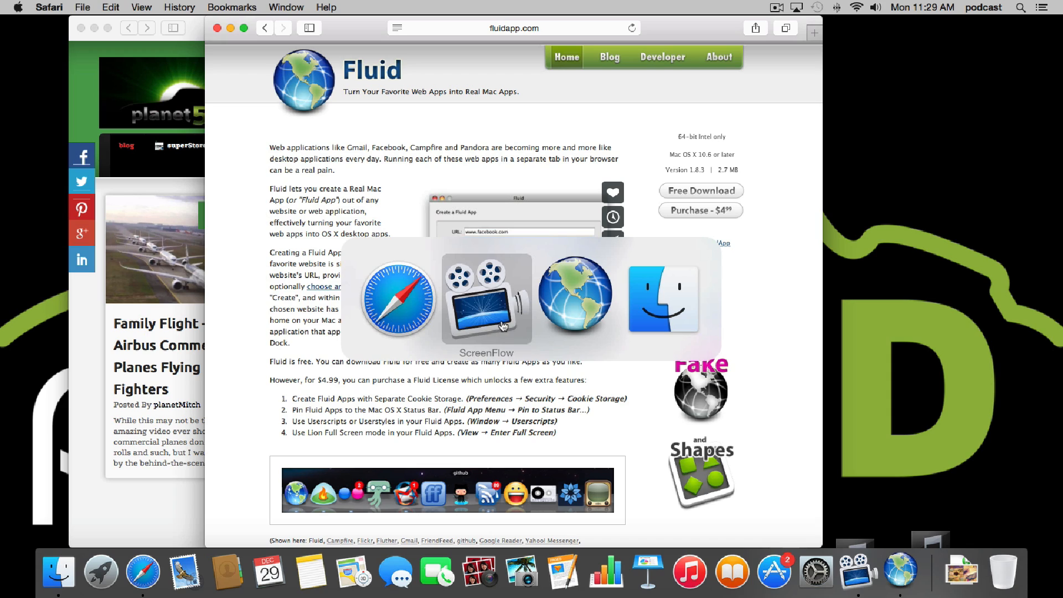
{"action": "left_click", "coordinate": [581, 317]}
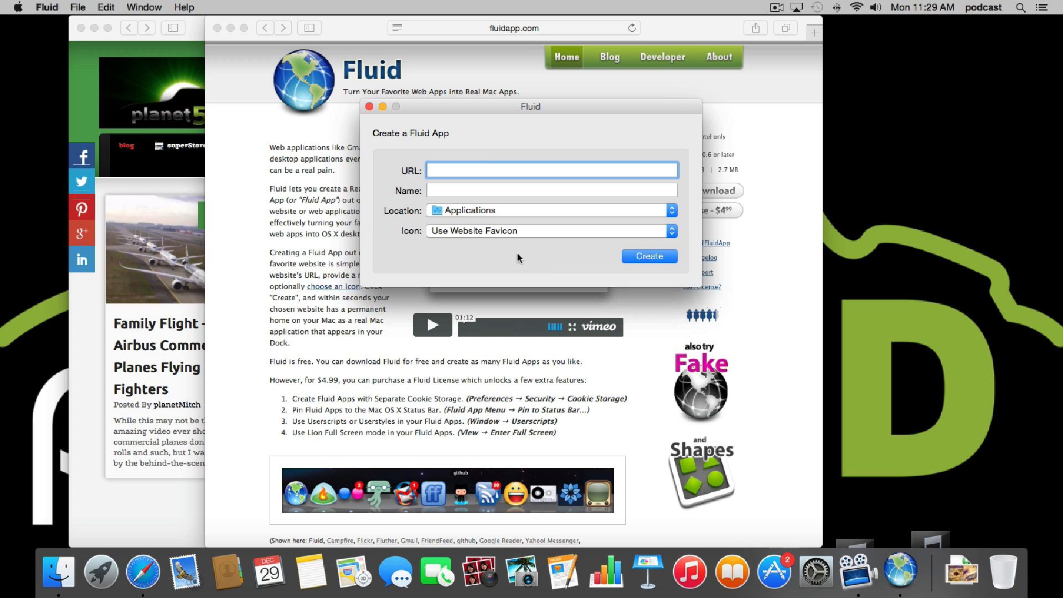
{"action": "left_click", "coordinate": [317, 299]}
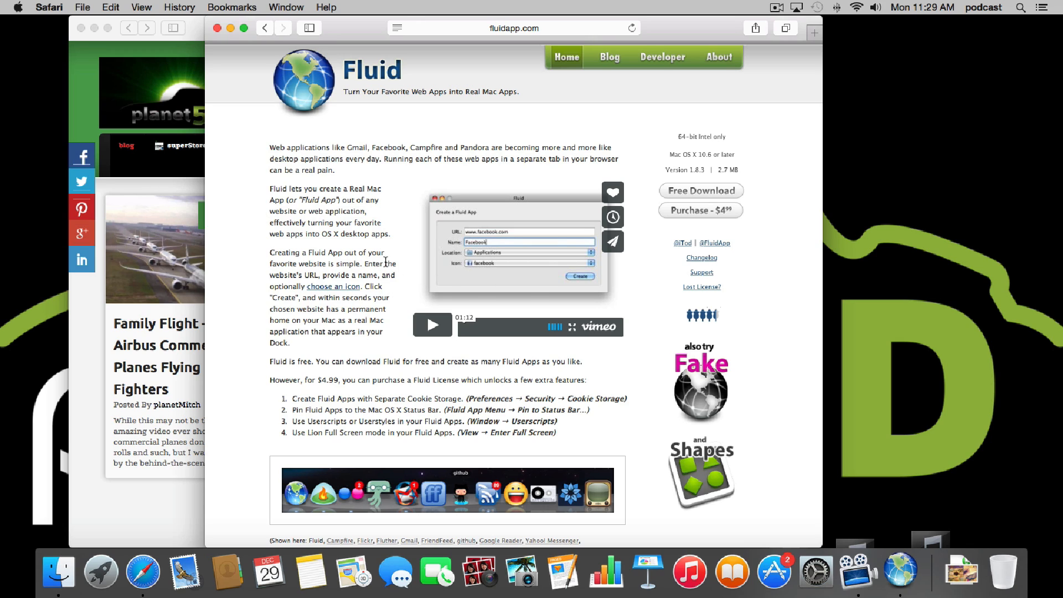
{"action": "key", "text": "super+Tab"}
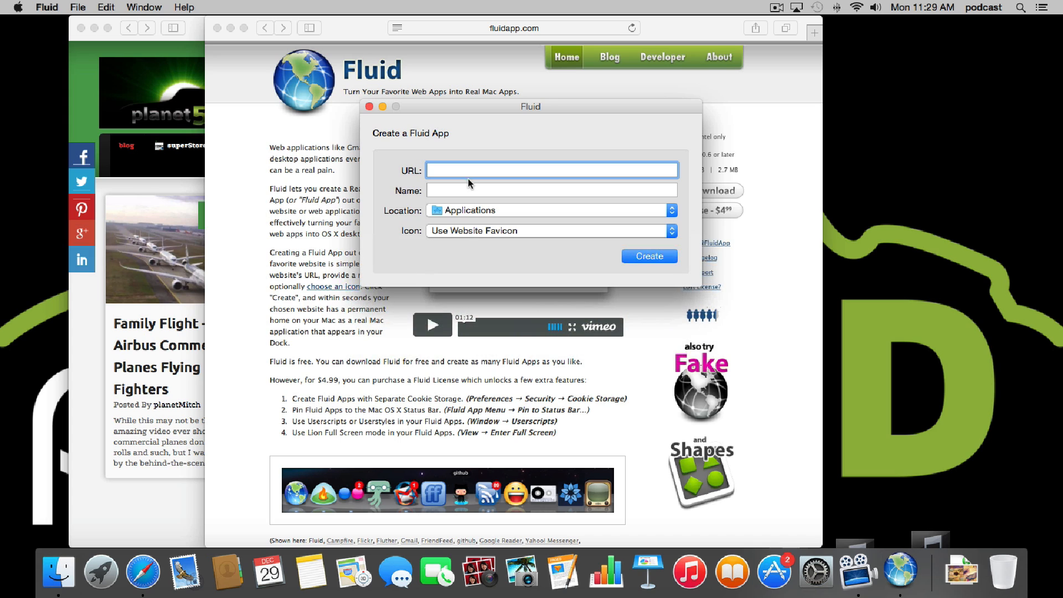
Copy The Camera Conundrum Facebook page's address in Safari and paste it as the URL of the new app in Fluid
{"action": "left_click", "coordinate": [334, 197]}
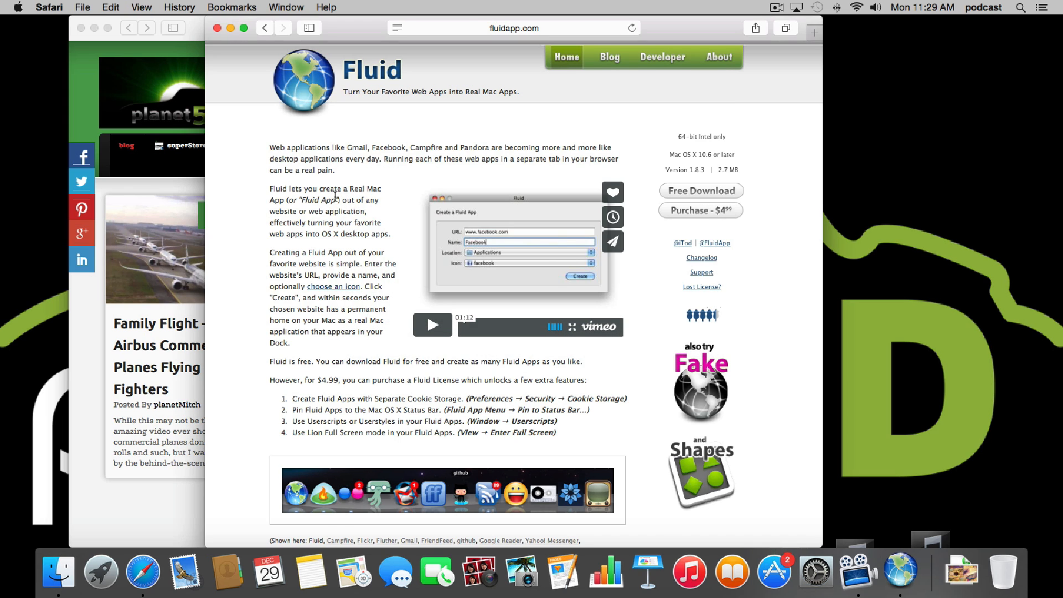
{"action": "key", "text": "super+grave"}
{"action": "key", "text": "super+grave"}
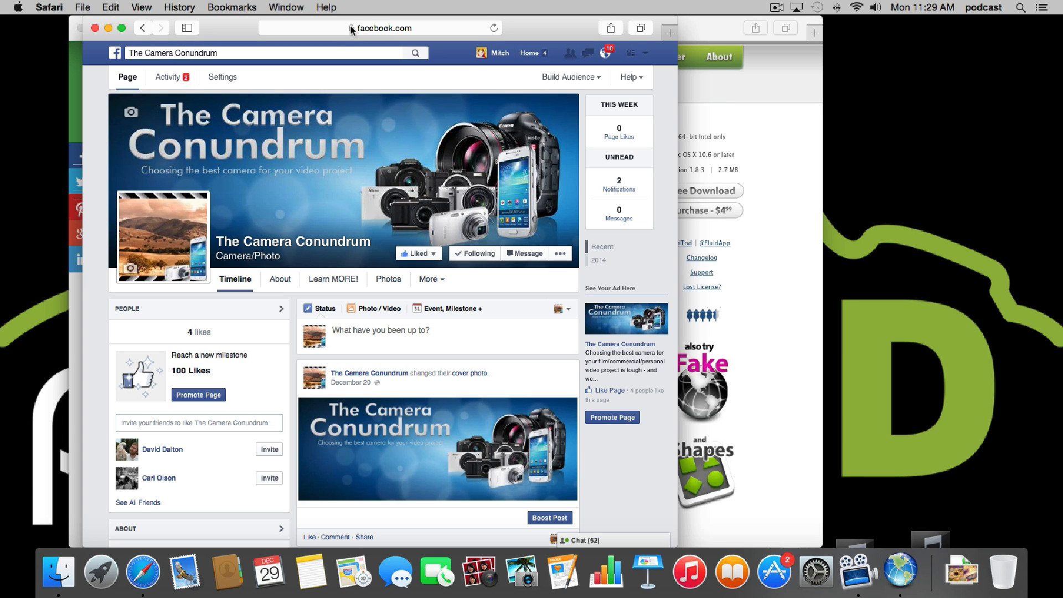
{"action": "left_click", "coordinate": [371, 28]}
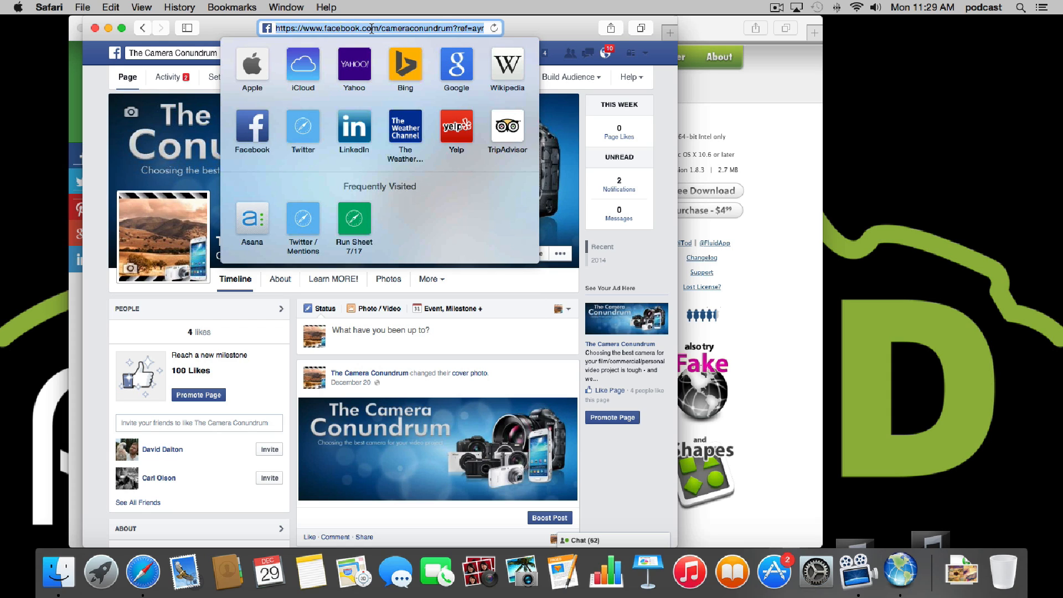
{"action": "key", "text": "super+c"}
{"action": "key", "text": "super+Tab"}
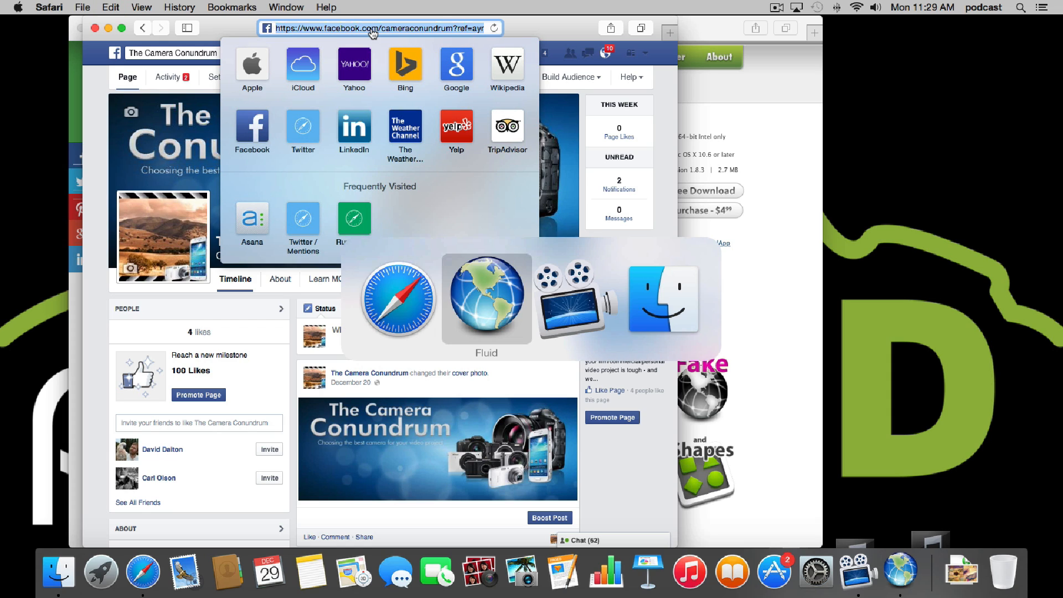
{"action": "key", "text": "super+v"}
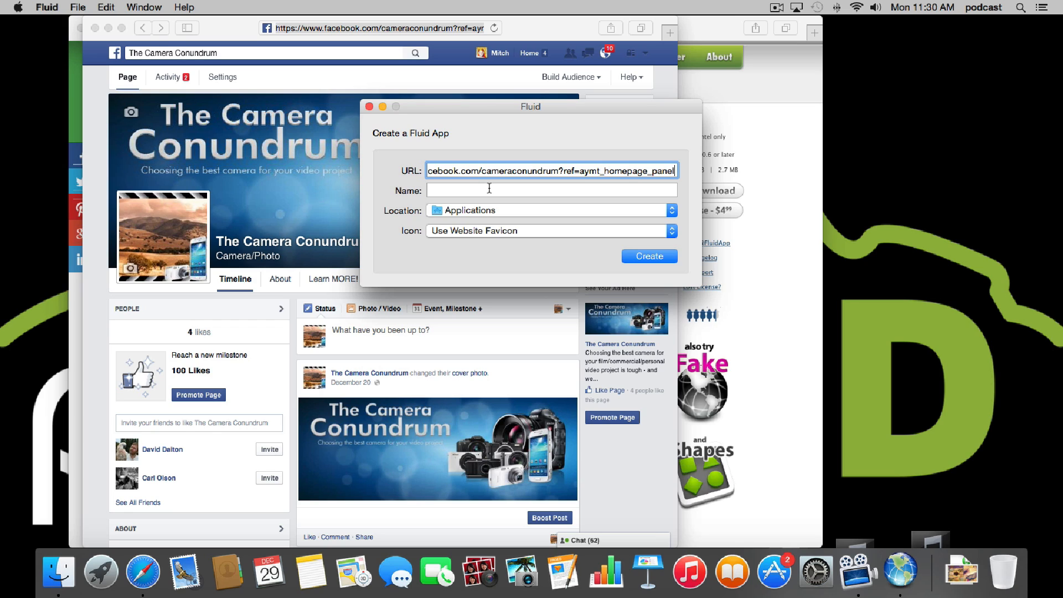
Name the new Fluid app FacebookApp
{"action": "left_click", "coordinate": [489, 188]}
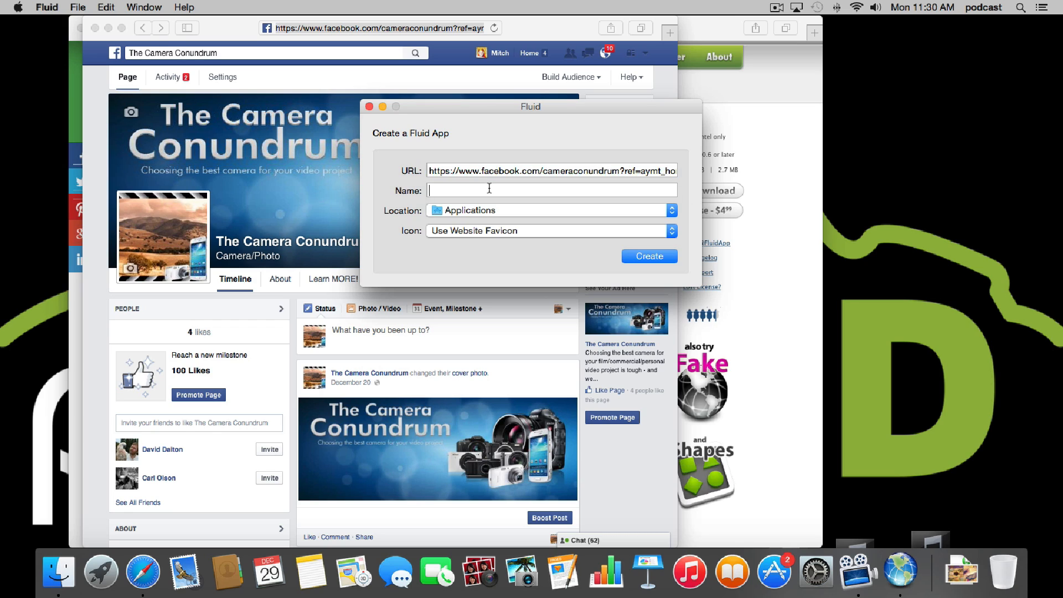
{"action": "type", "text": "Faceb"}
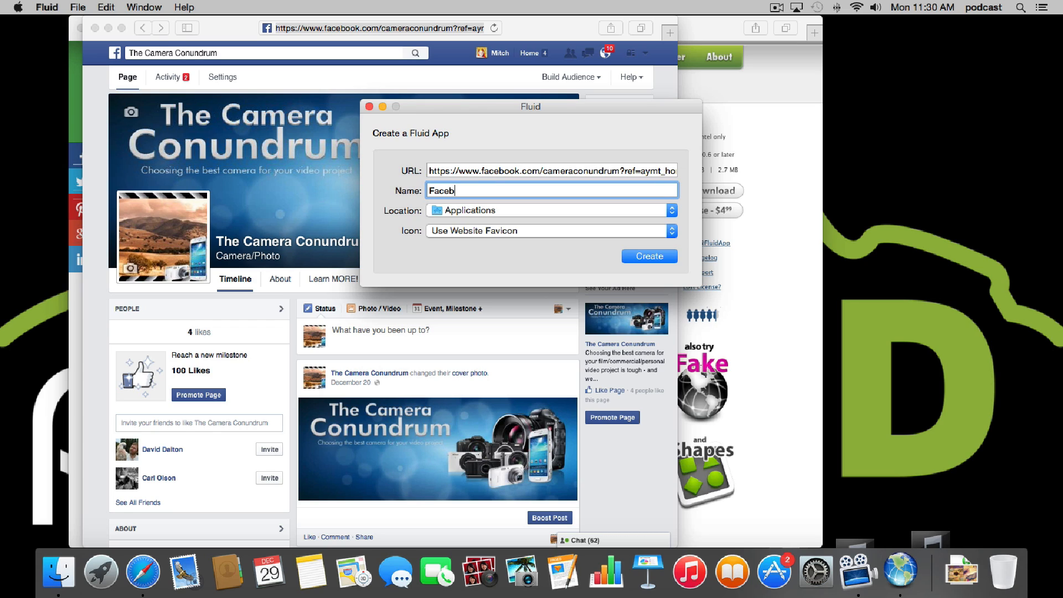
{"action": "type", "text": "ookApp"}
Try to create the app with Applications as its location and the website favicon as its icon
{"action": "left_click", "coordinate": [490, 210]}
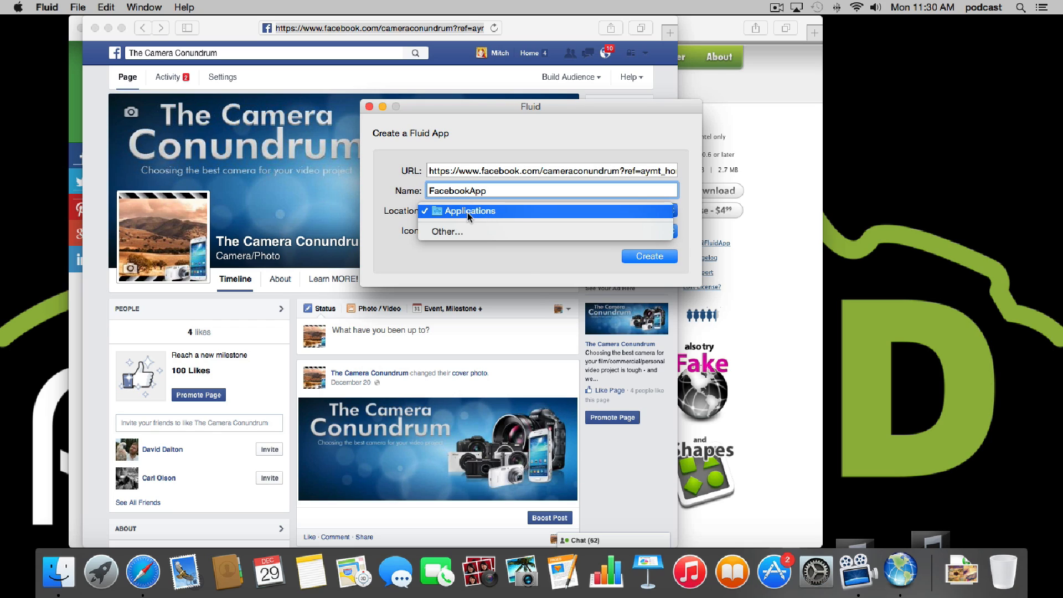
{"action": "left_click", "coordinate": [467, 213]}
{"action": "left_click", "coordinate": [467, 230]}
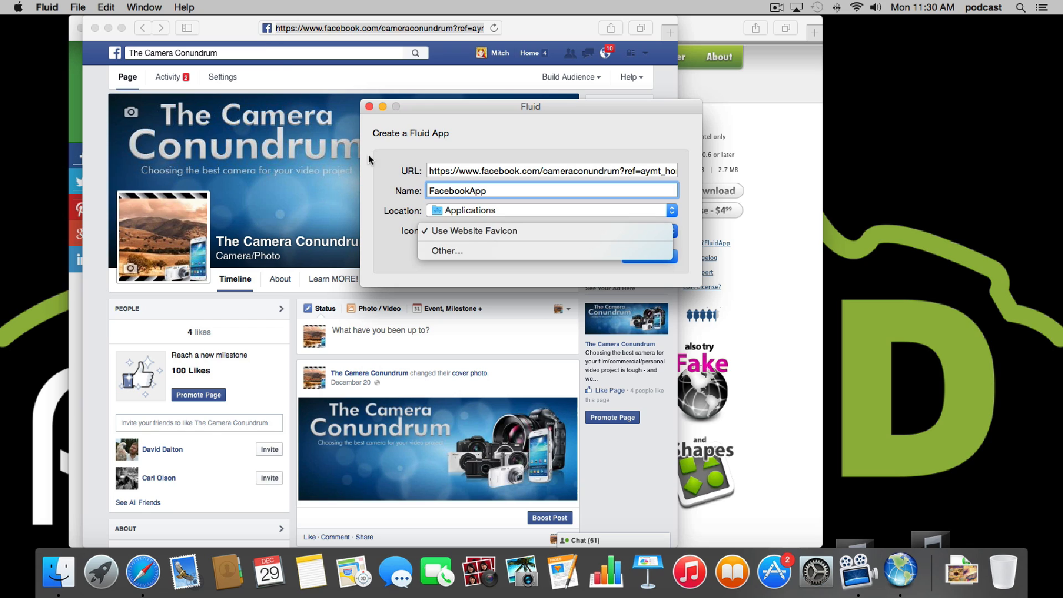
{"action": "left_click", "coordinate": [444, 231]}
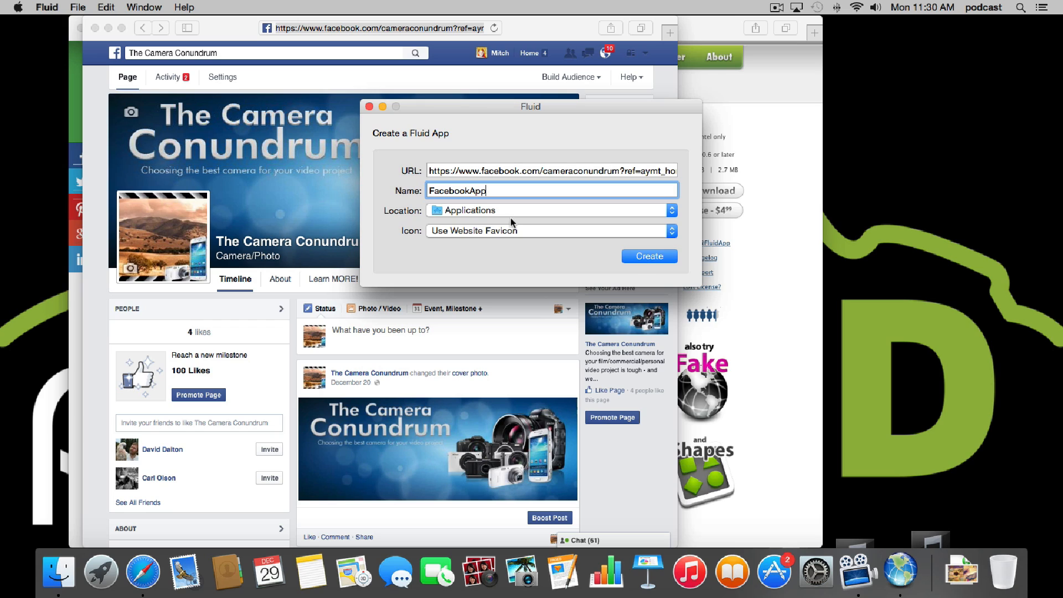
{"action": "left_click", "coordinate": [643, 255]}
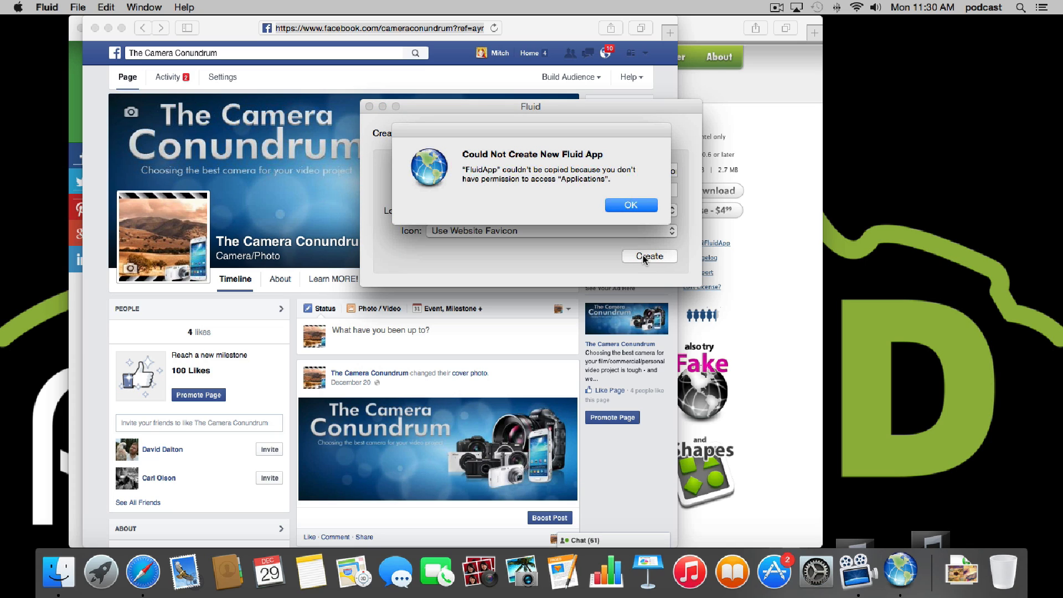
{"action": "left_click", "coordinate": [626, 206]}
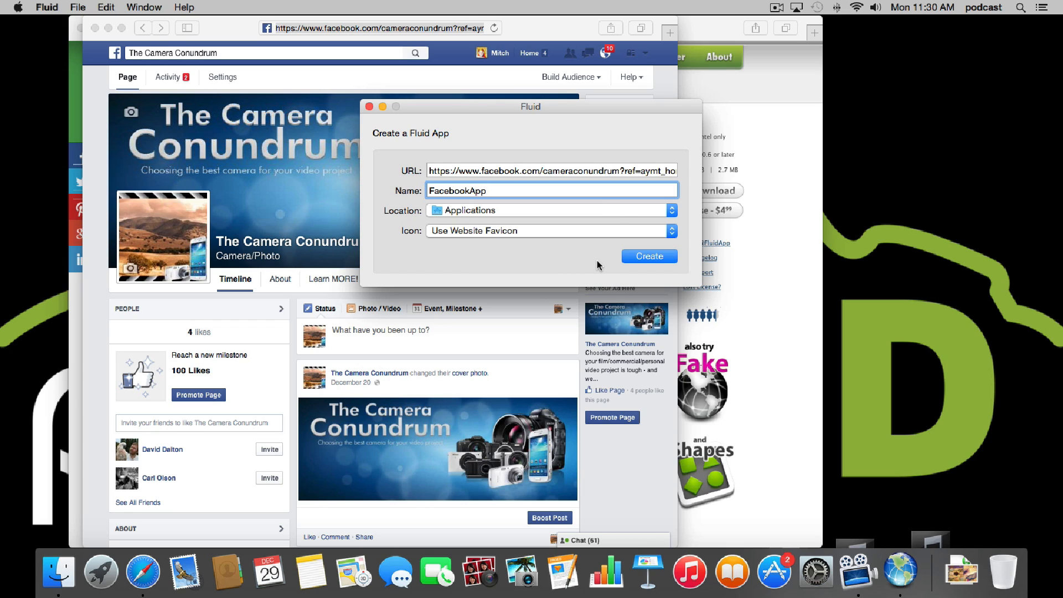
Choose the Documents folder inside the podcast home folder as the new app's location
{"action": "left_click", "coordinate": [532, 209]}
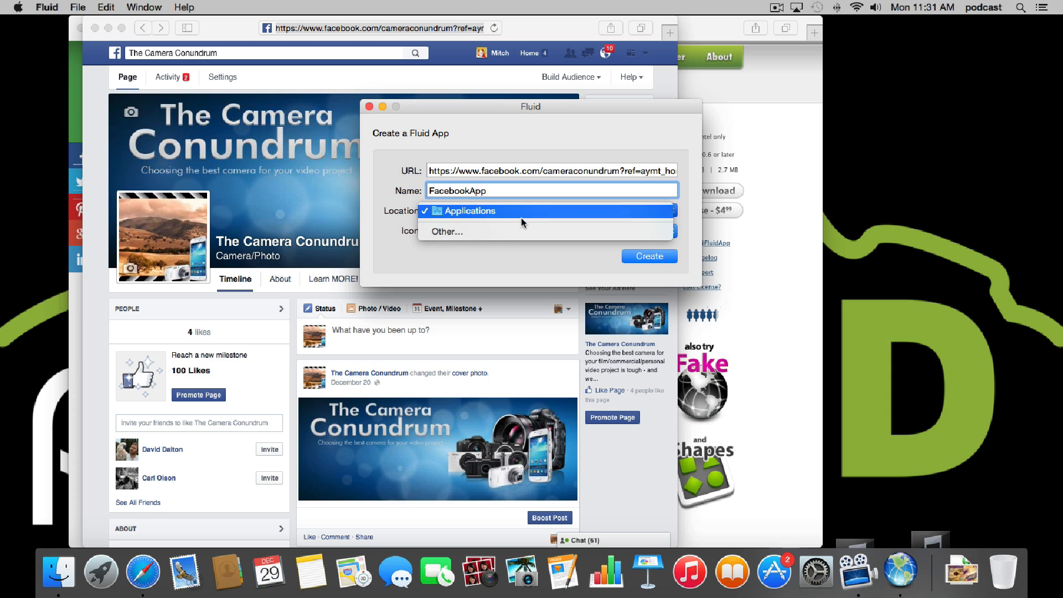
{"action": "left_click", "coordinate": [513, 230]}
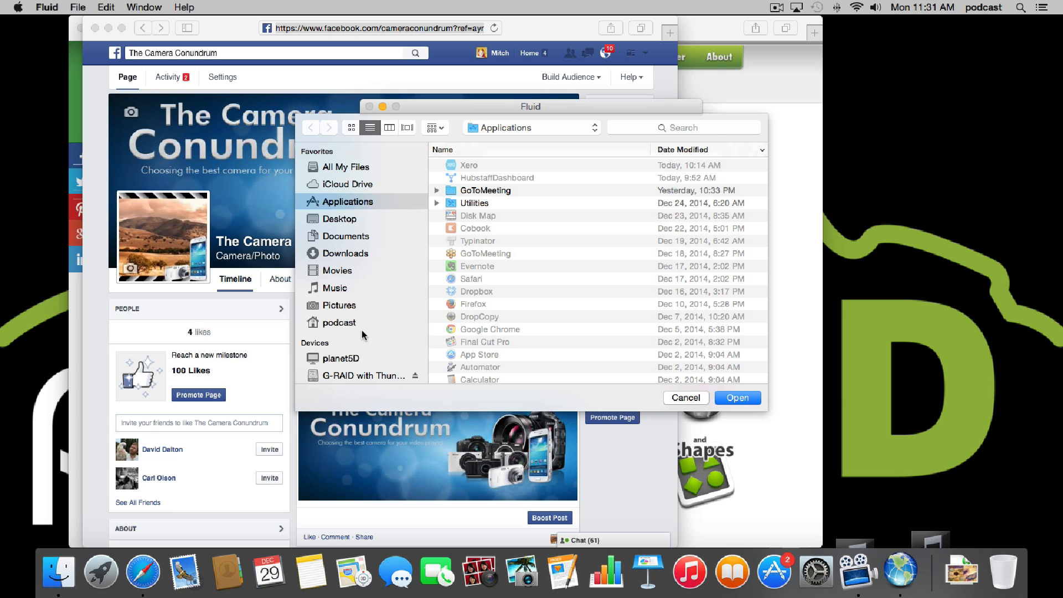
{"action": "left_click", "coordinate": [344, 323]}
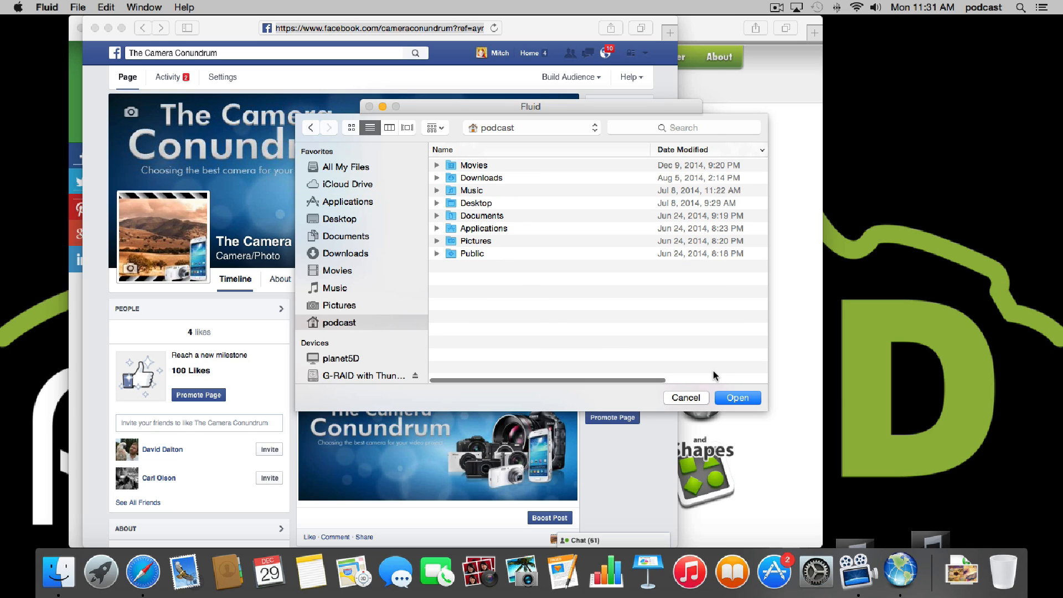
{"action": "double_click", "coordinate": [481, 216]}
{"action": "left_click", "coordinate": [742, 397]}
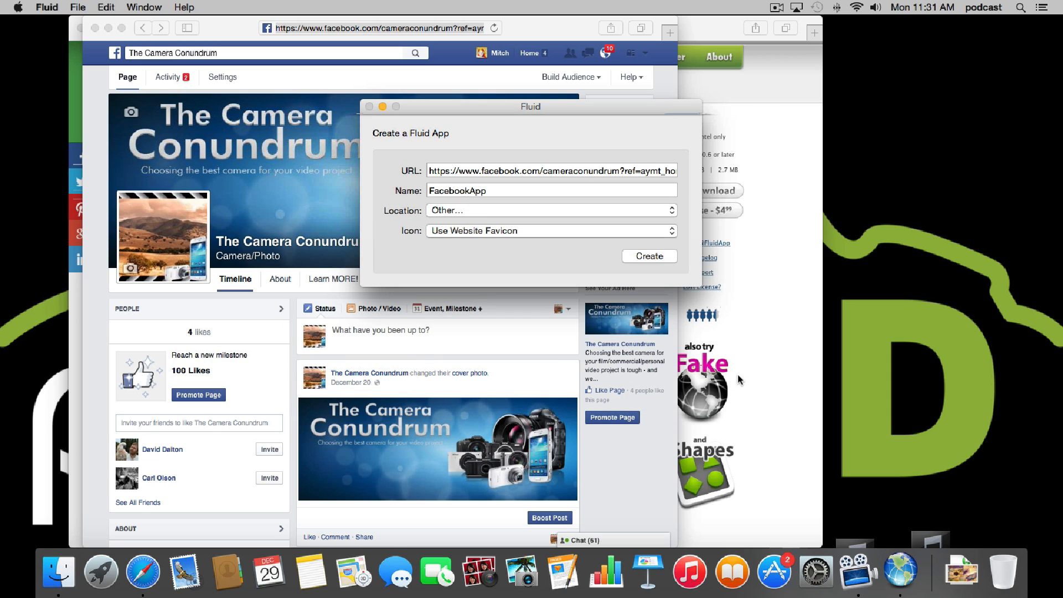
Create the Fluid app FacebookApp, launch it, and move its window clear of the screen's edge
{"action": "left_click", "coordinate": [657, 256]}
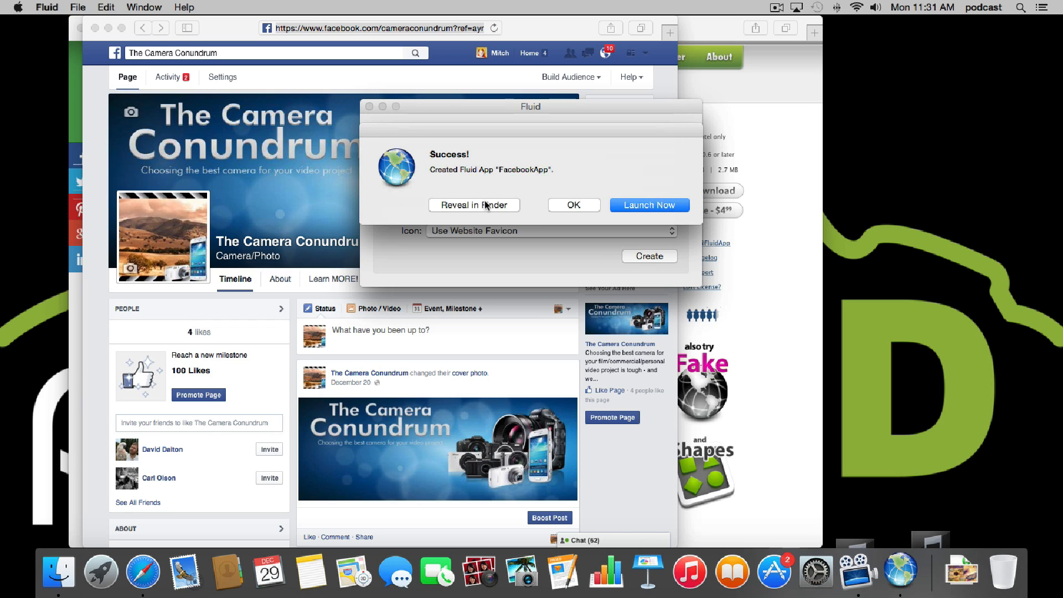
{"action": "left_click", "coordinate": [640, 206]}
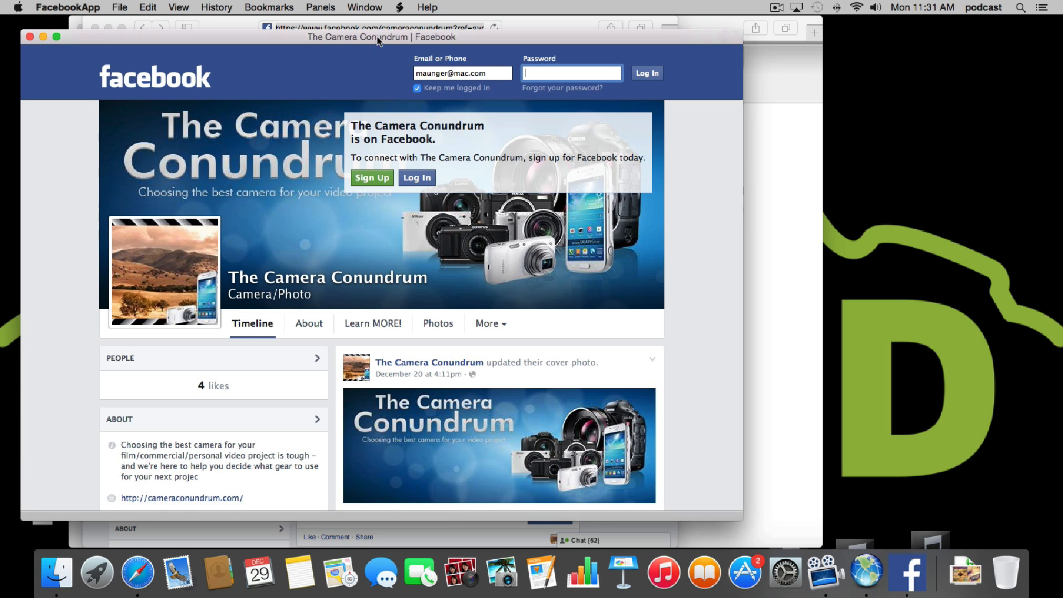
{"action": "left_click_drag", "start_coordinate": [366, 37], "coordinate": [512, 12]}
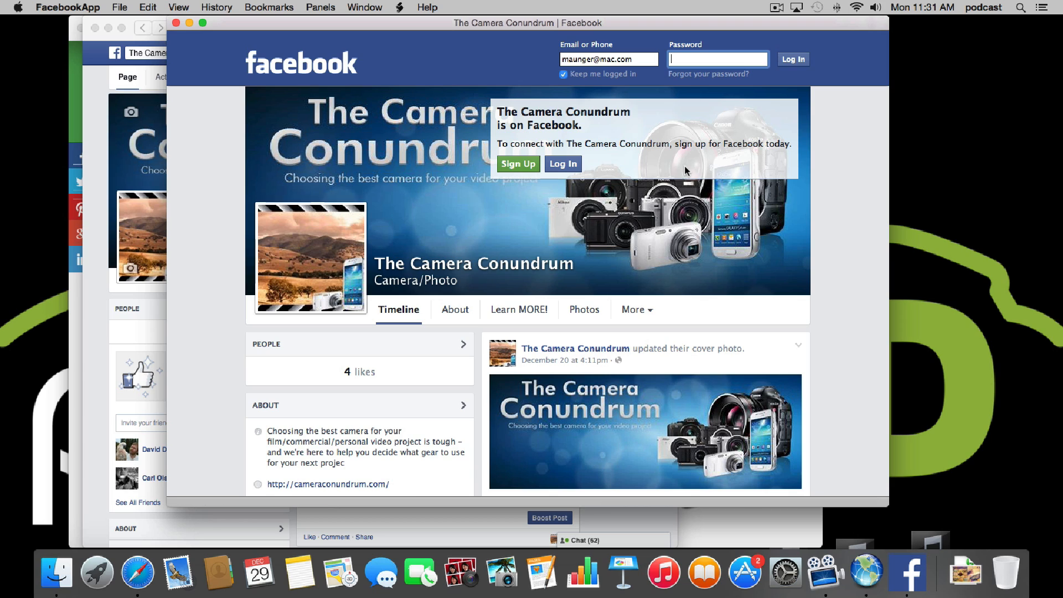
{"action": "key", "text": "super+Tab"}
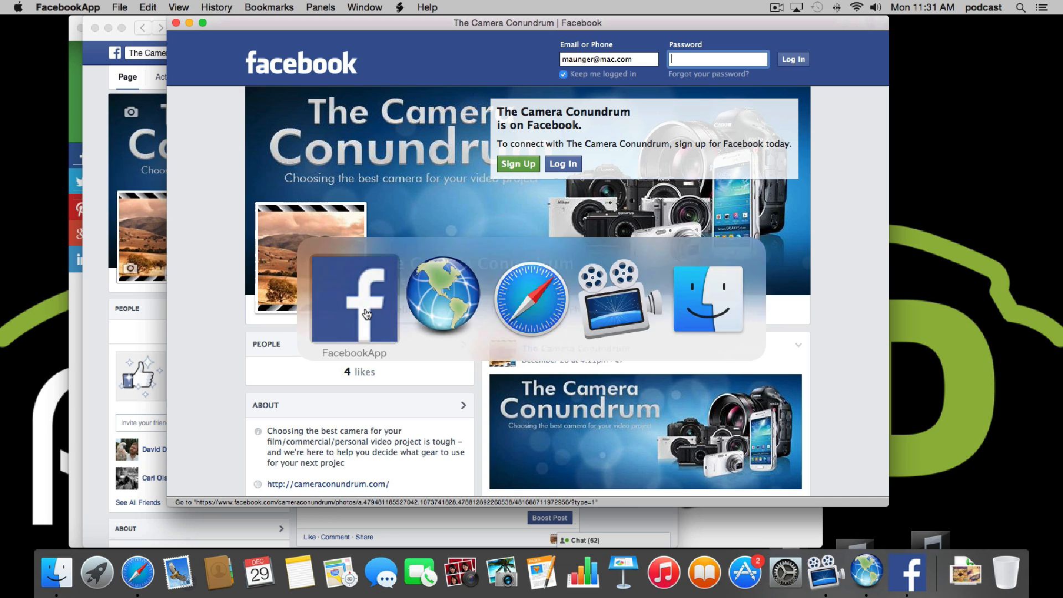
Find and open the HubstaffDashboard app, allow automatic update checks, and reposition its window
{"action": "key", "text": "super+space"}
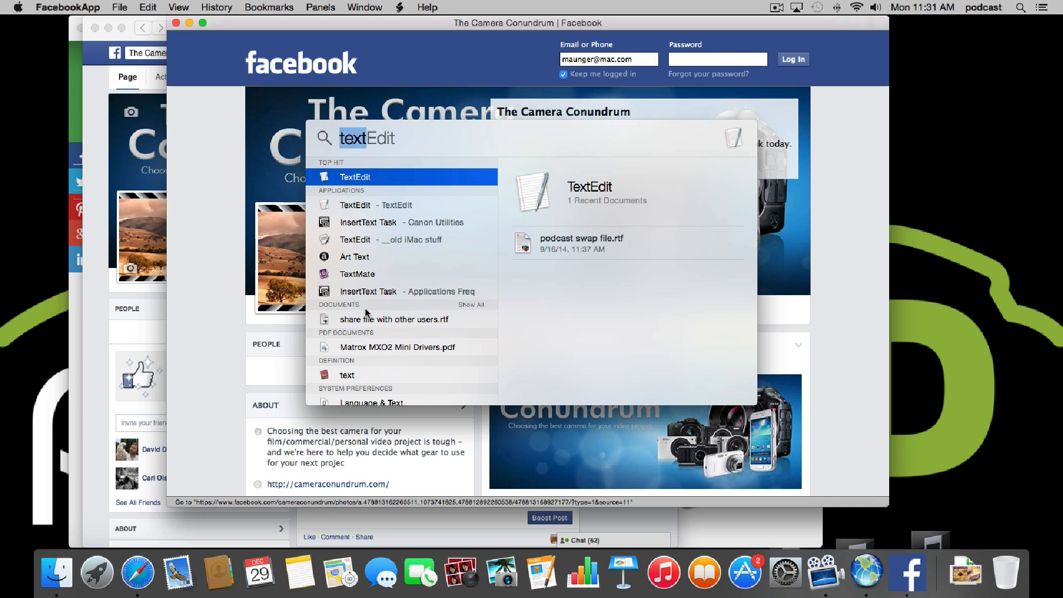
{"action": "type", "text": "hubs"}
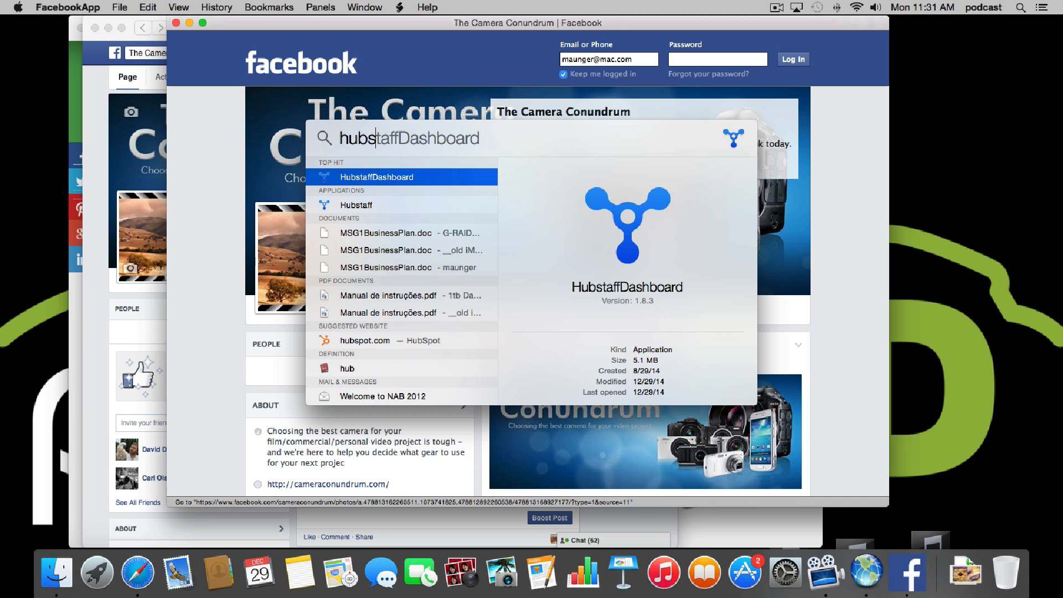
{"action": "key", "text": "Return"}
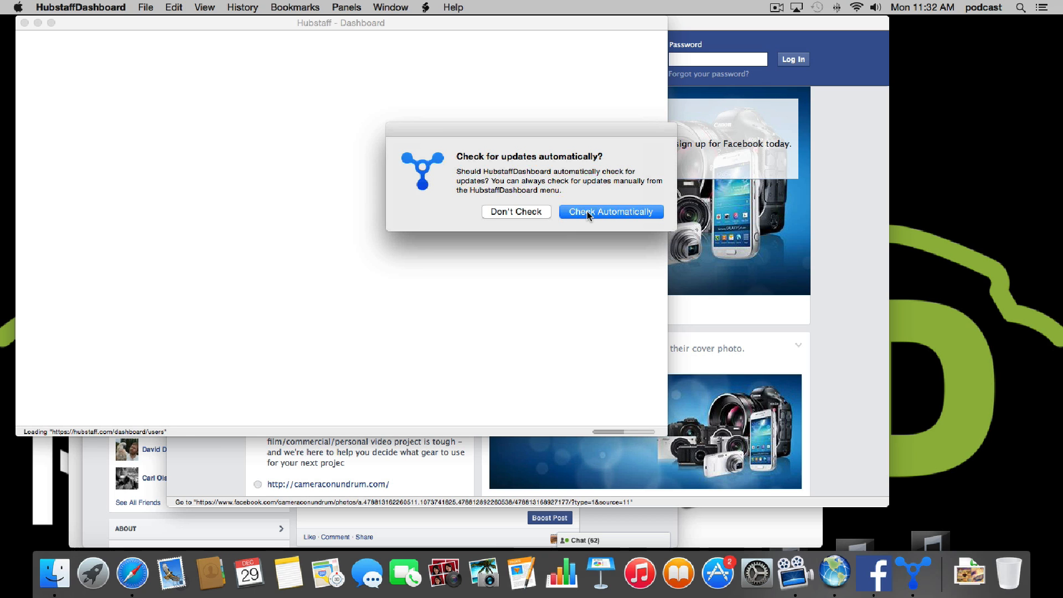
{"action": "left_click", "coordinate": [586, 211]}
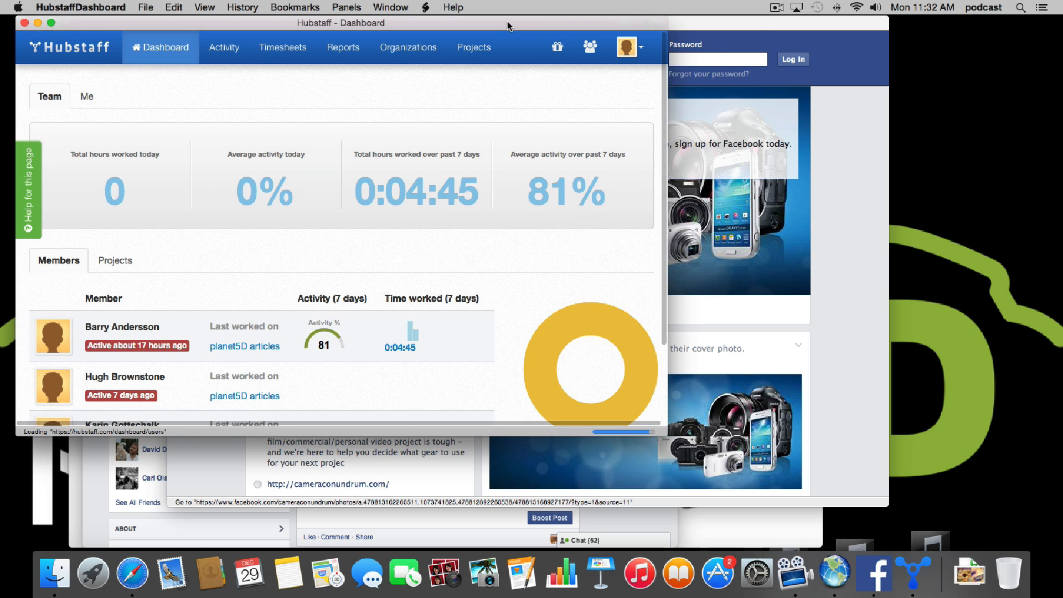
{"action": "left_click_drag", "start_coordinate": [507, 21], "coordinate": [650, 21]}
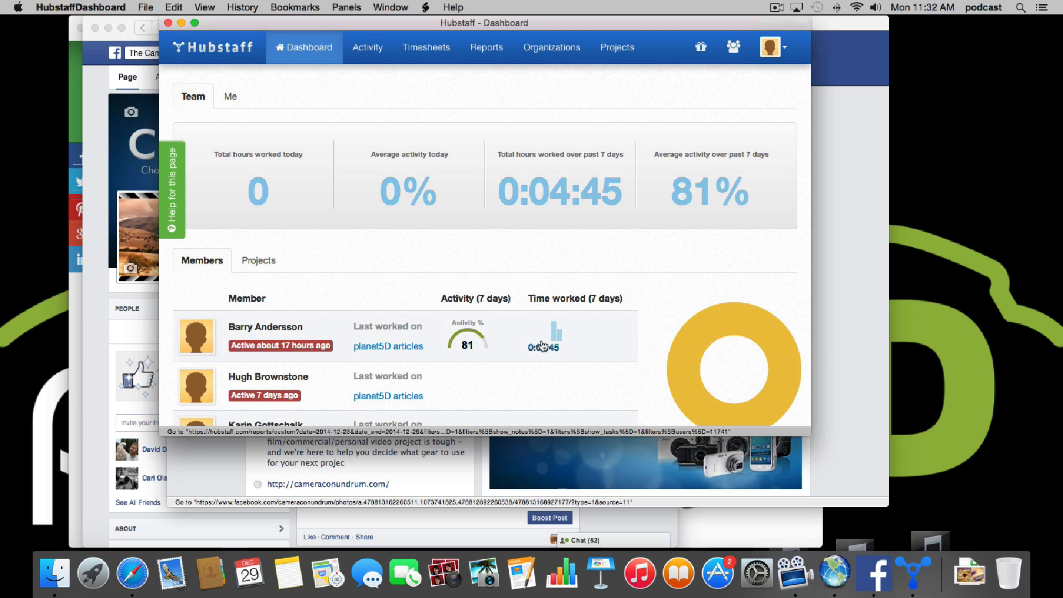
Switch to Safari and view the Hubstaff dashboard there, dismissing its message, before returning to the Fluid website
{"action": "key", "text": "super+Tab"}
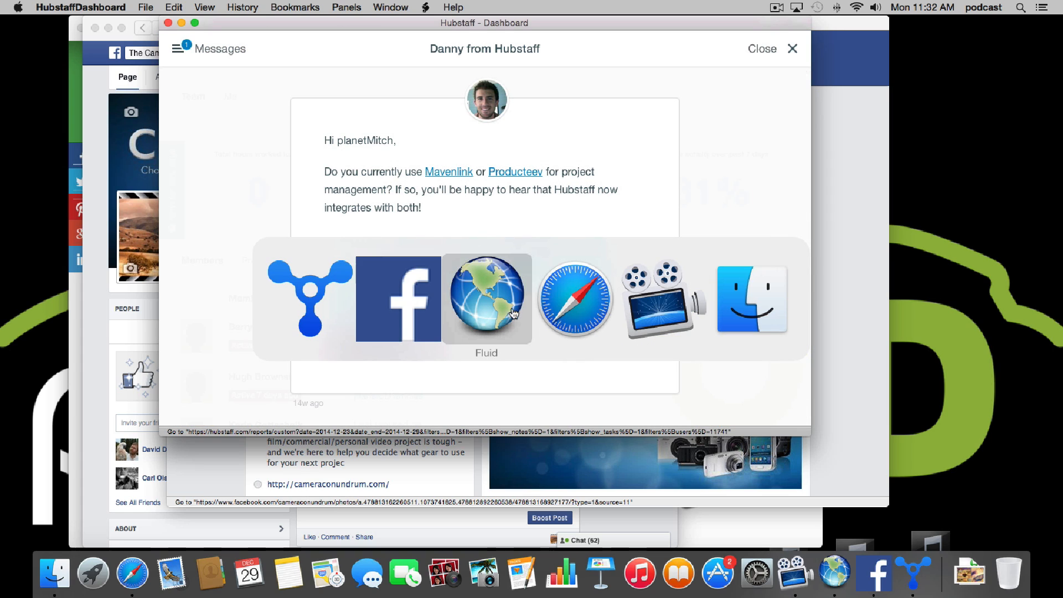
{"action": "left_click", "coordinate": [593, 316]}
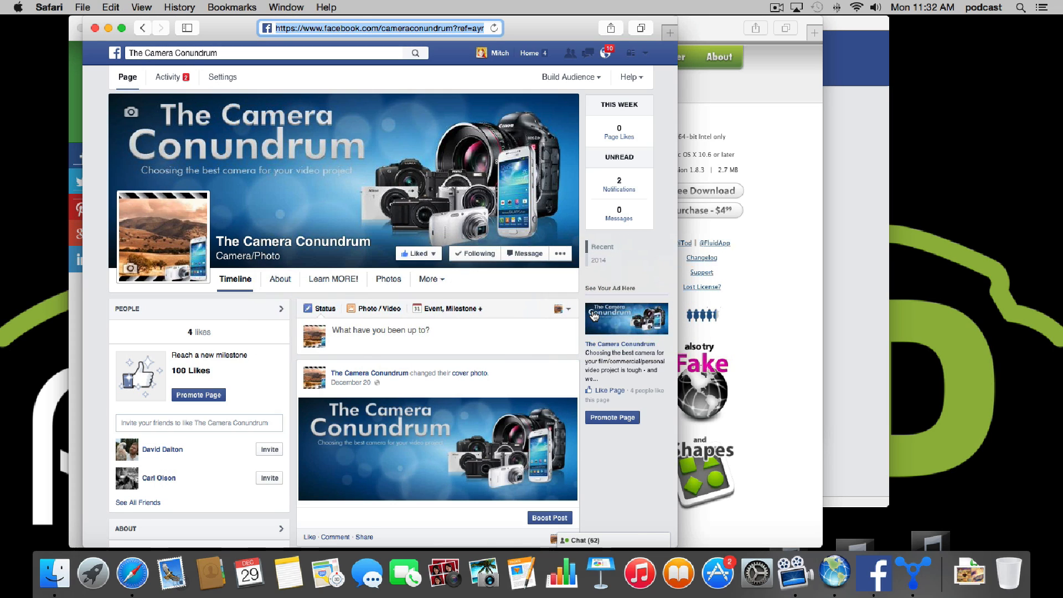
{"action": "key", "text": "super+grave"}
{"action": "key", "text": "super+grave"}
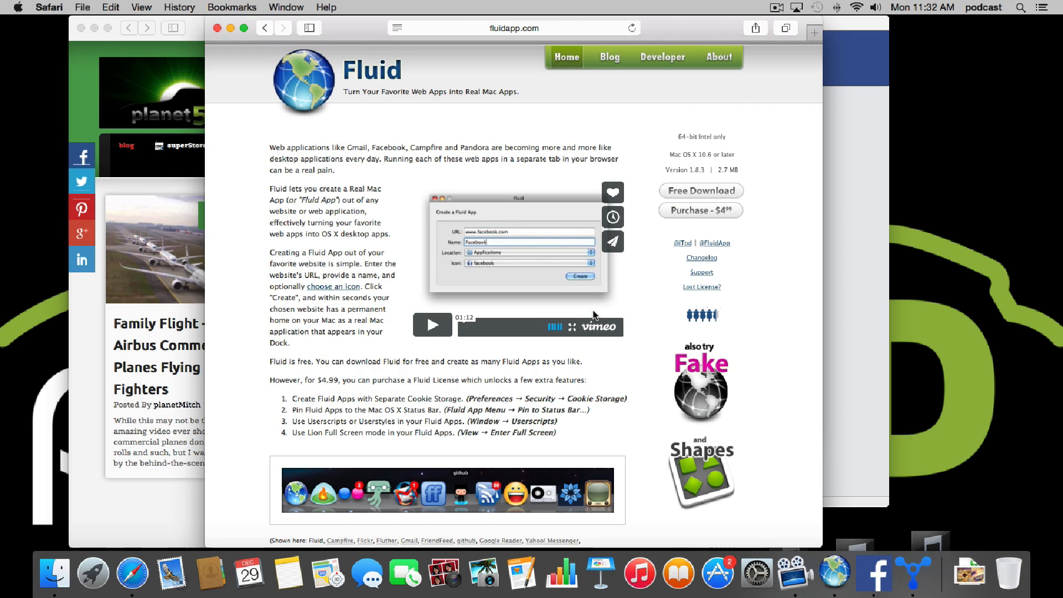
{"action": "key", "text": "super+grave"}
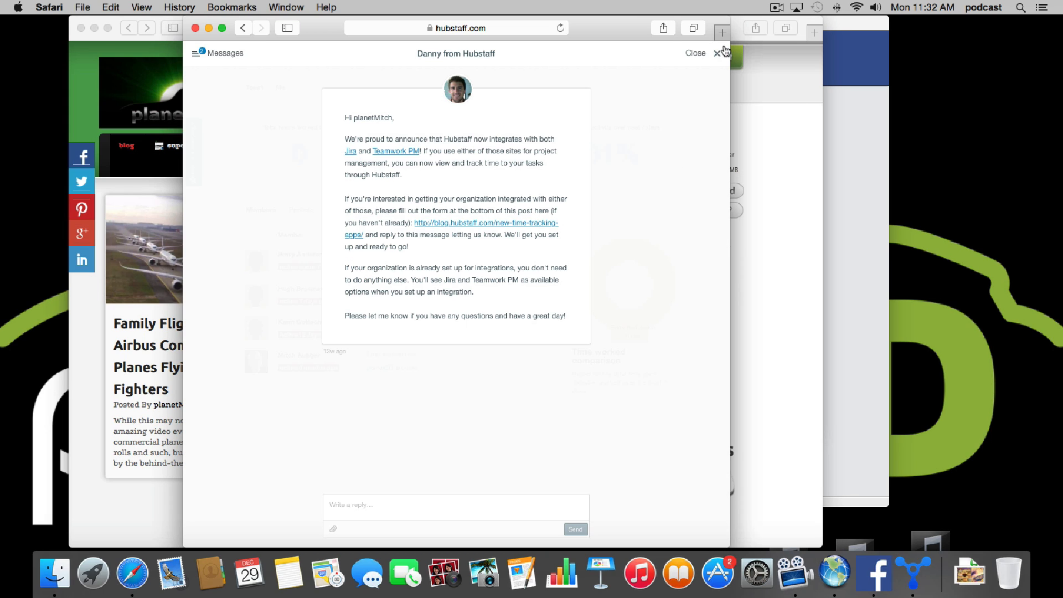
{"action": "left_click", "coordinate": [717, 53]}
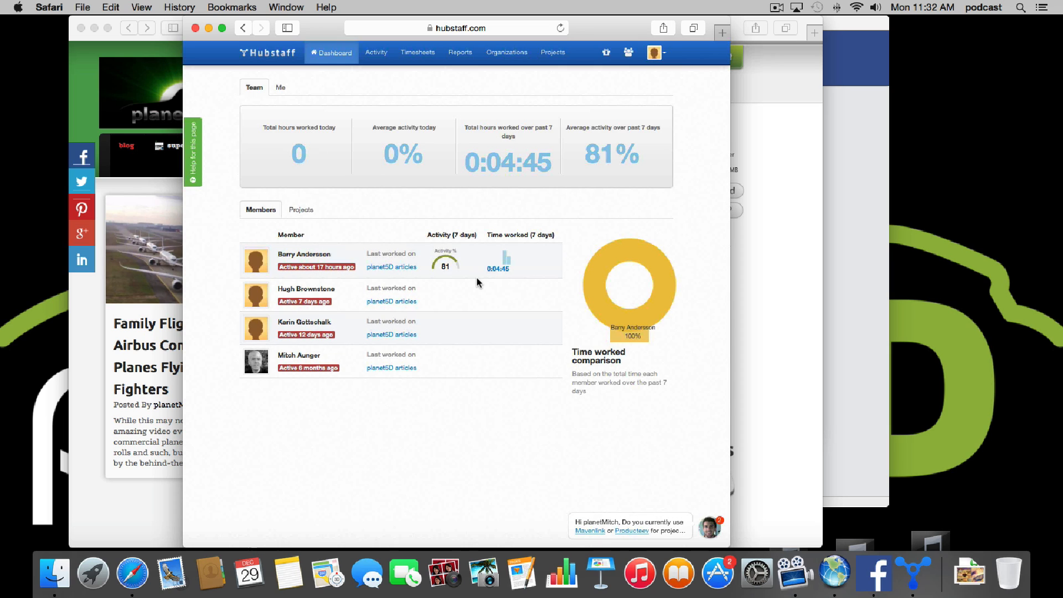
{"action": "key", "text": "super+grave"}
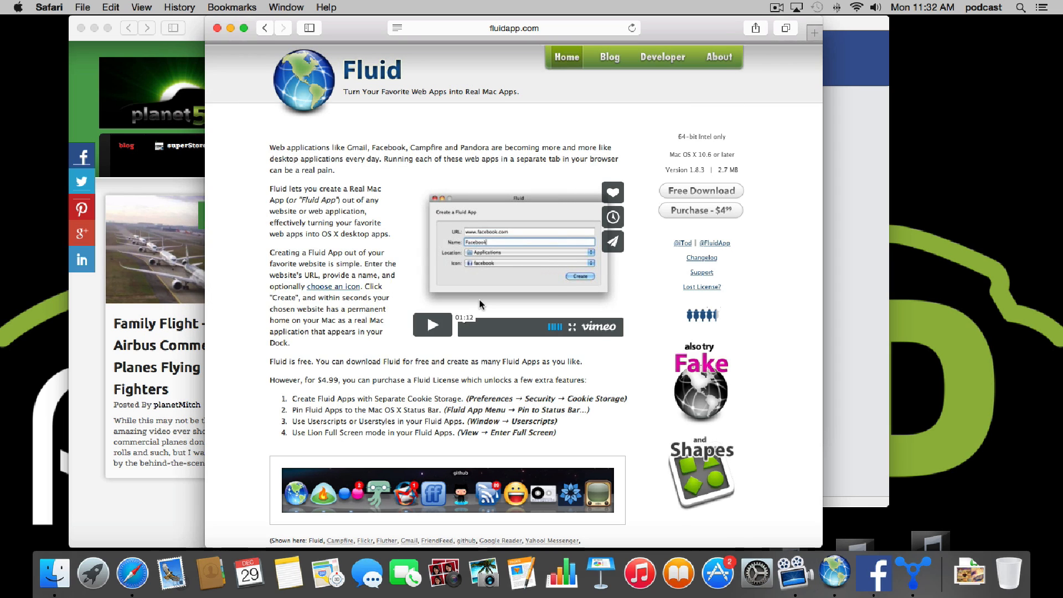
Return to HubstaffDashboard, dismiss its message, and enlarge and reposition the window to show the full member list
{"action": "key", "text": "super+Tab"}
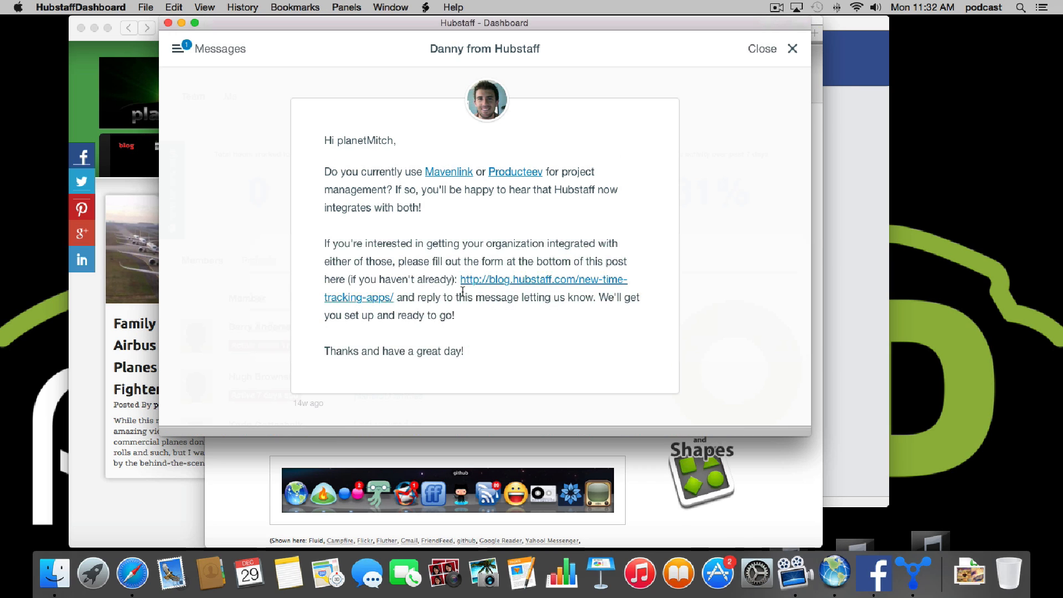
{"action": "left_click", "coordinate": [792, 50]}
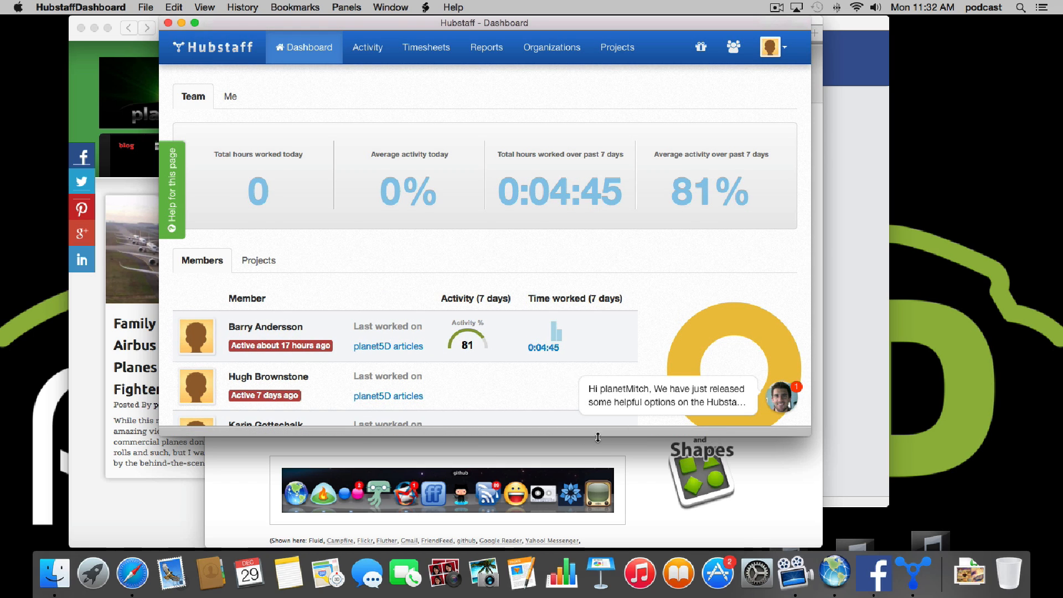
{"action": "left_click_drag", "start_coordinate": [596, 433], "coordinate": [573, 576]}
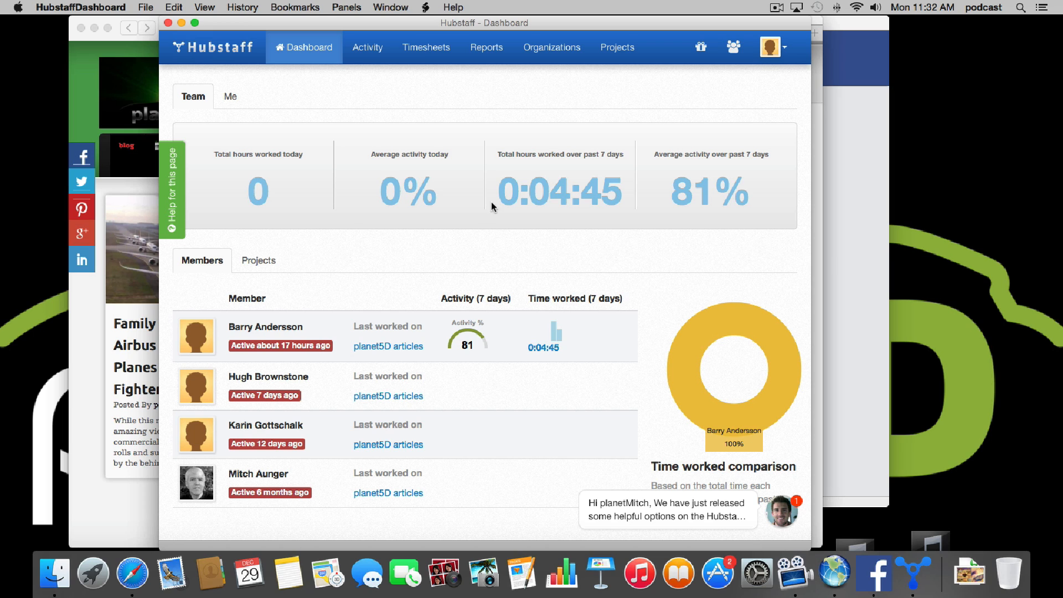
{"action": "left_click_drag", "start_coordinate": [506, 21], "coordinate": [586, 19]}
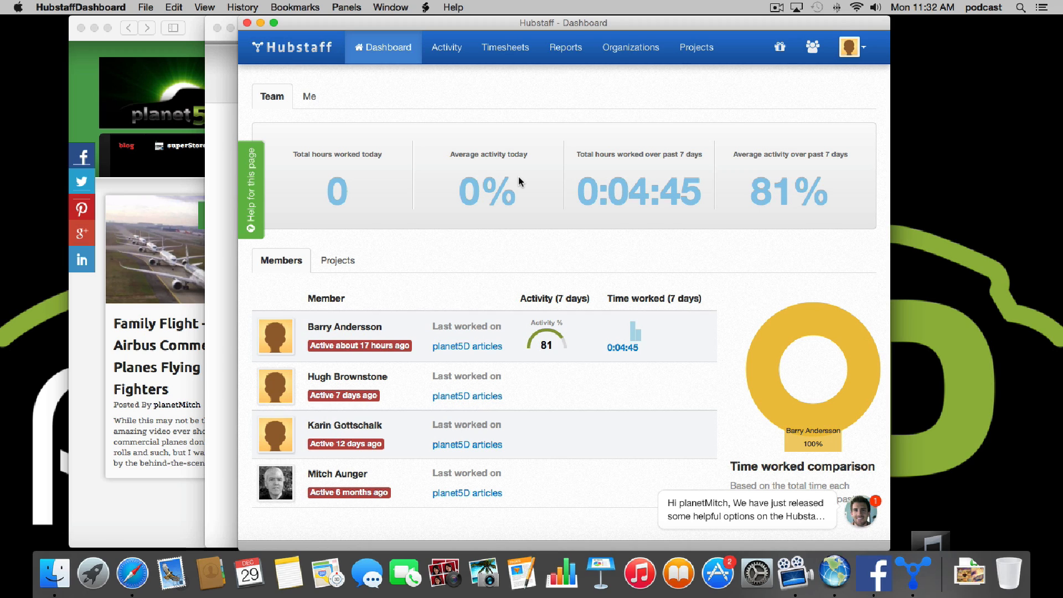
Switch to the planet5D blog in Safari, open its Headline News page, and copy the page's address
{"action": "key", "text": "super+Tab"}
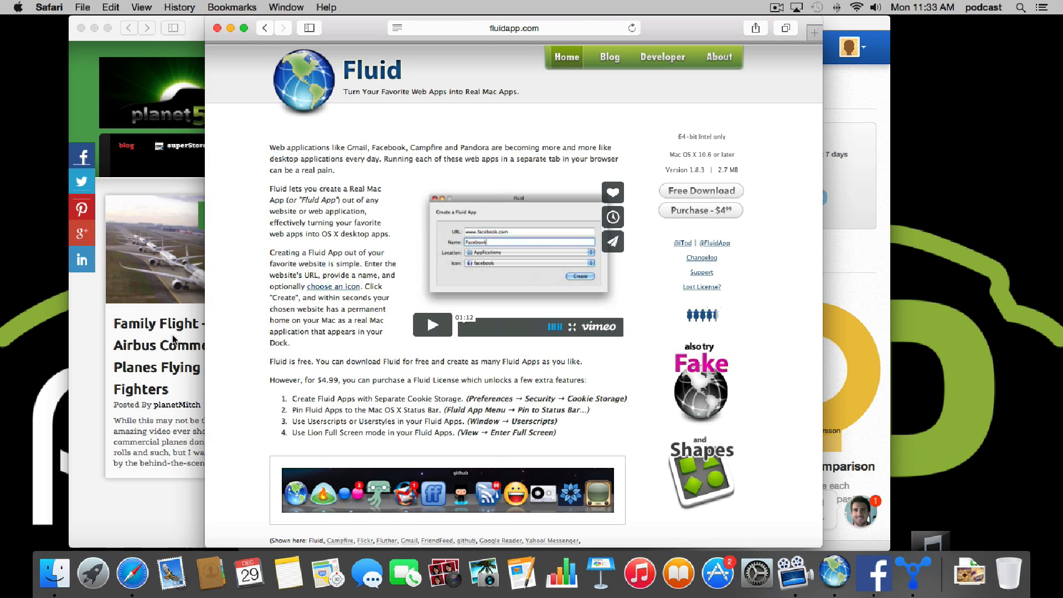
{"action": "left_click", "coordinate": [172, 334]}
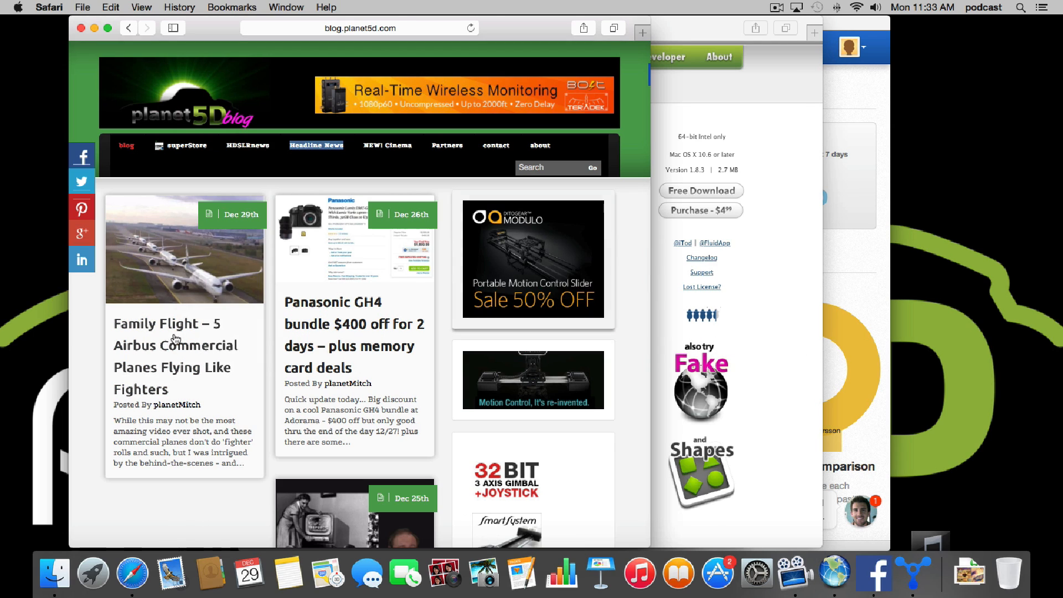
{"action": "left_click", "coordinate": [325, 157]}
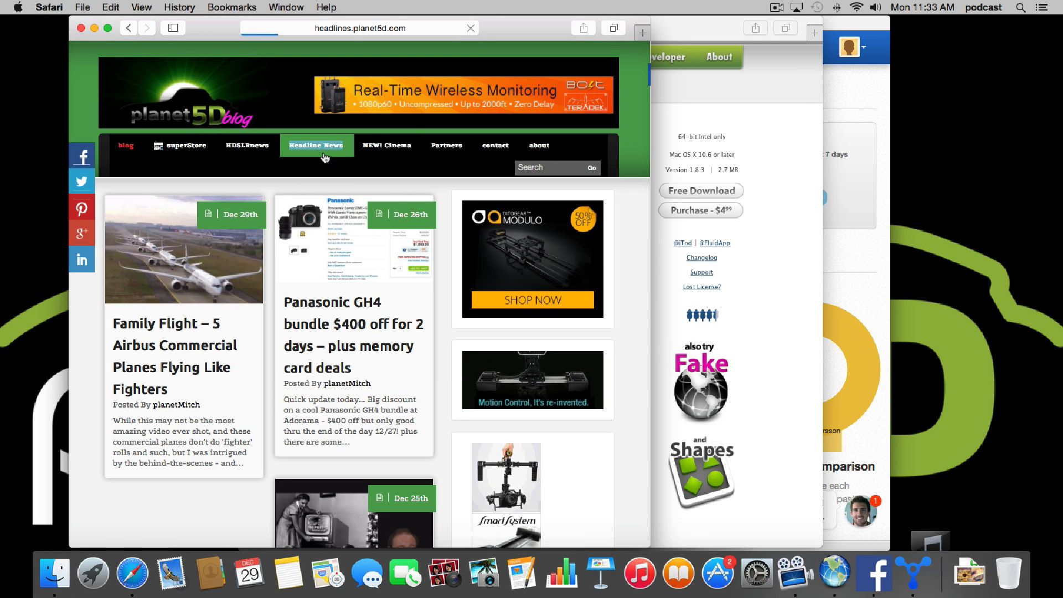
{"action": "left_click", "coordinate": [381, 26]}
{"action": "key", "text": "super+c"}
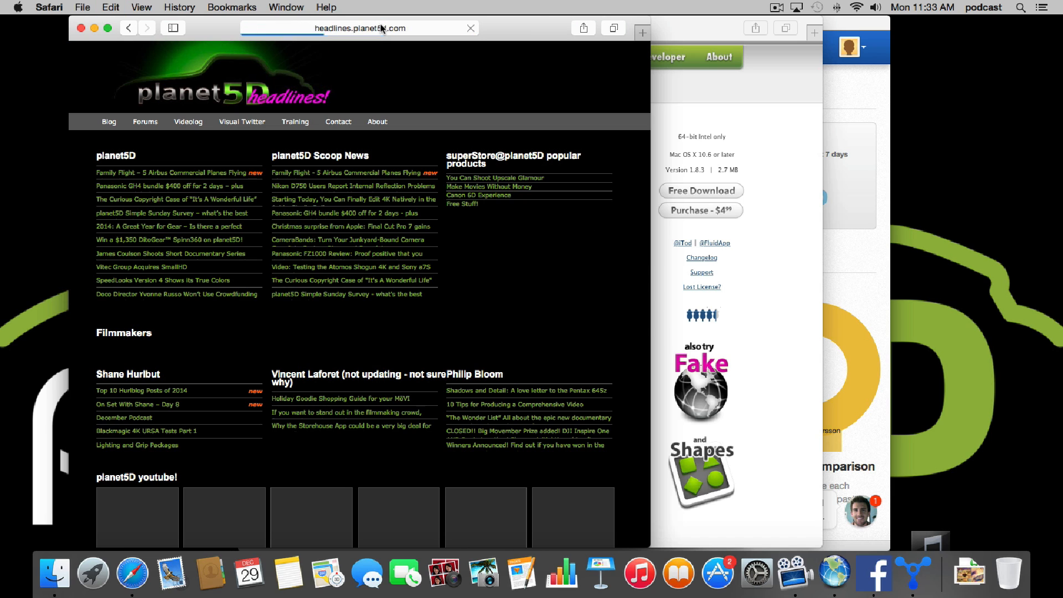
{"action": "key", "text": "super+Tab"}
{"action": "key", "text": "super+Tab"}
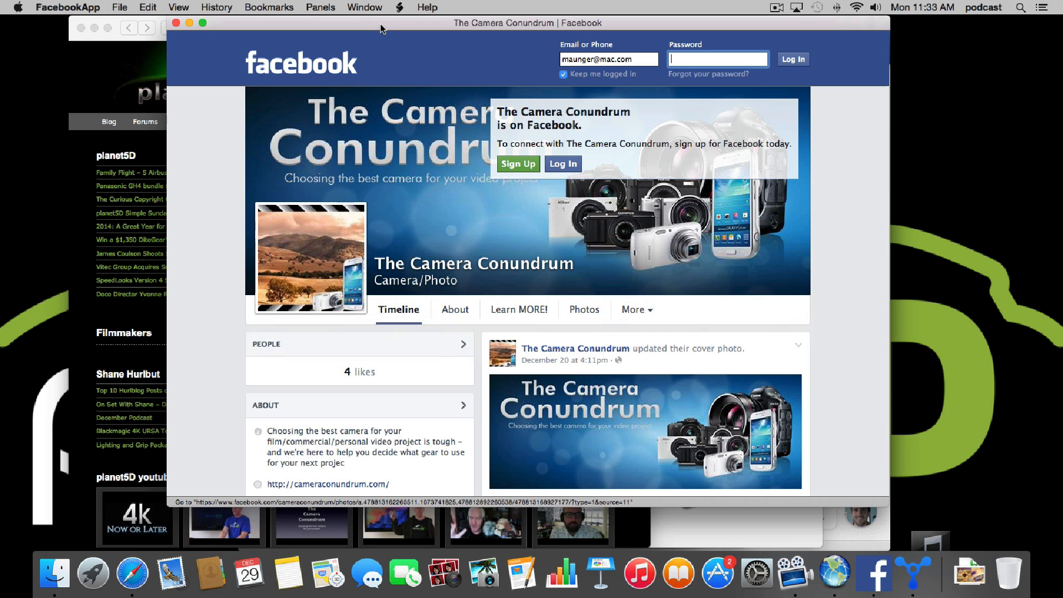
{"action": "key", "text": "super+Tab"}
{"action": "key", "text": "super+Tab"}
{"action": "key", "text": "super+Tab"}
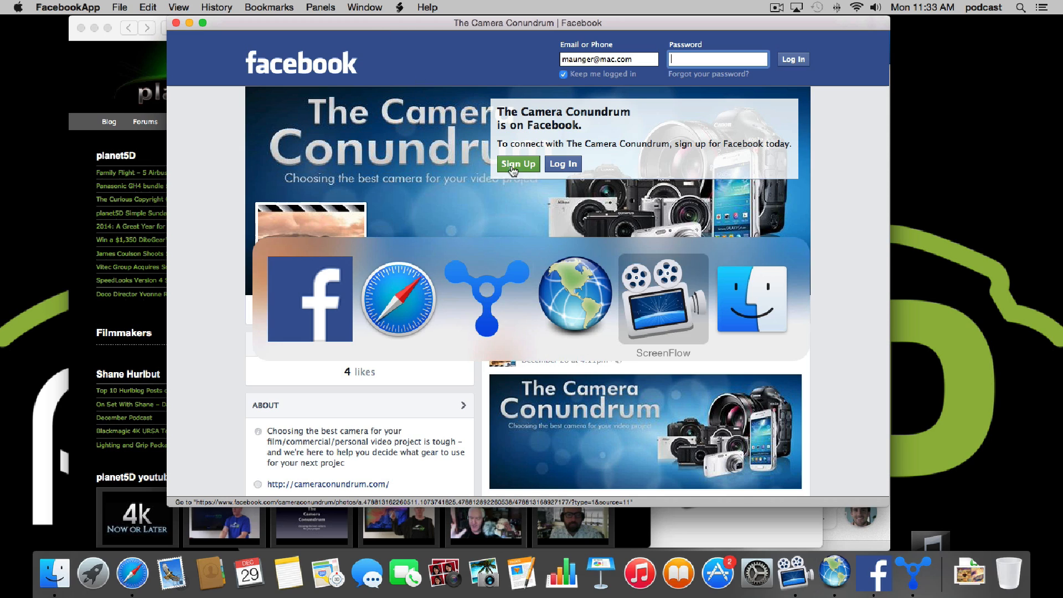
{"action": "left_click", "coordinate": [573, 313]}
{"action": "key", "text": "super+v"}
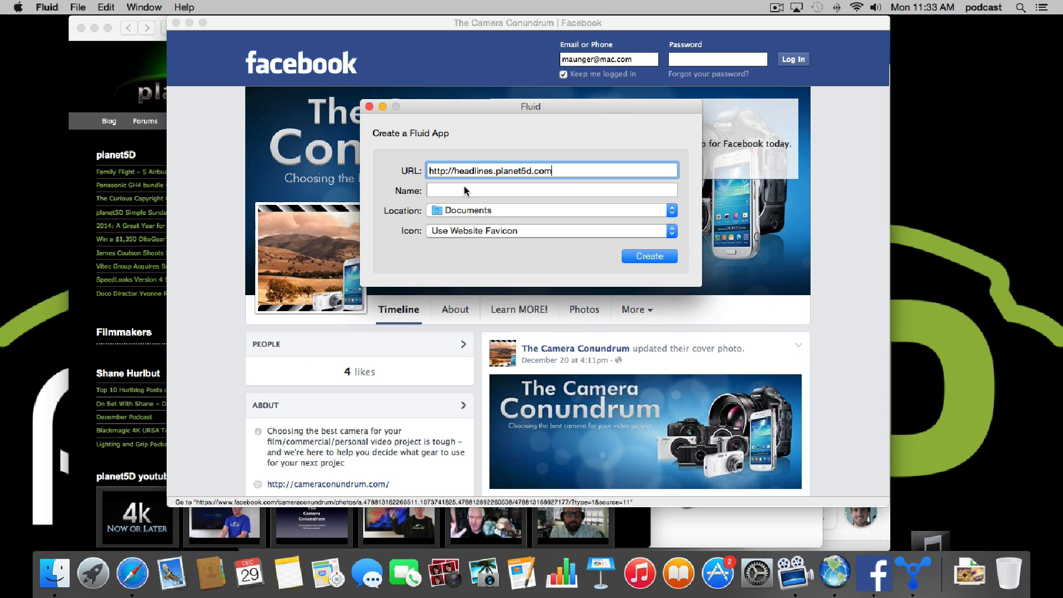
Name the app planet5DNews, create it in Documents with the website favicon as its icon, and launch it
{"action": "left_click", "coordinate": [459, 190]}
{"action": "type", "text": "pl"}
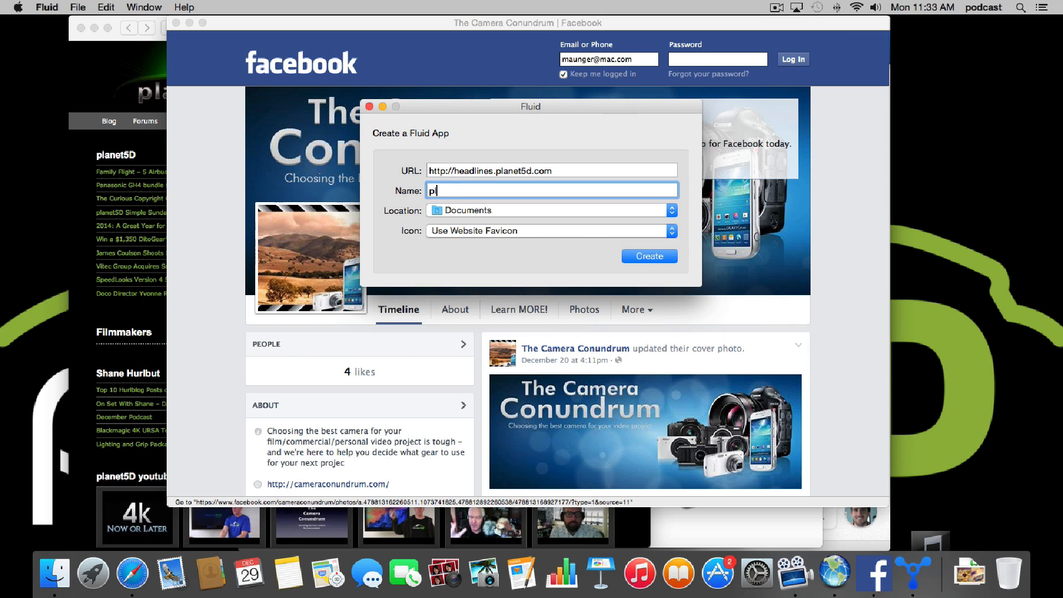
{"action": "type", "text": "anet5DNews"}
{"action": "left_click", "coordinate": [651, 254]}
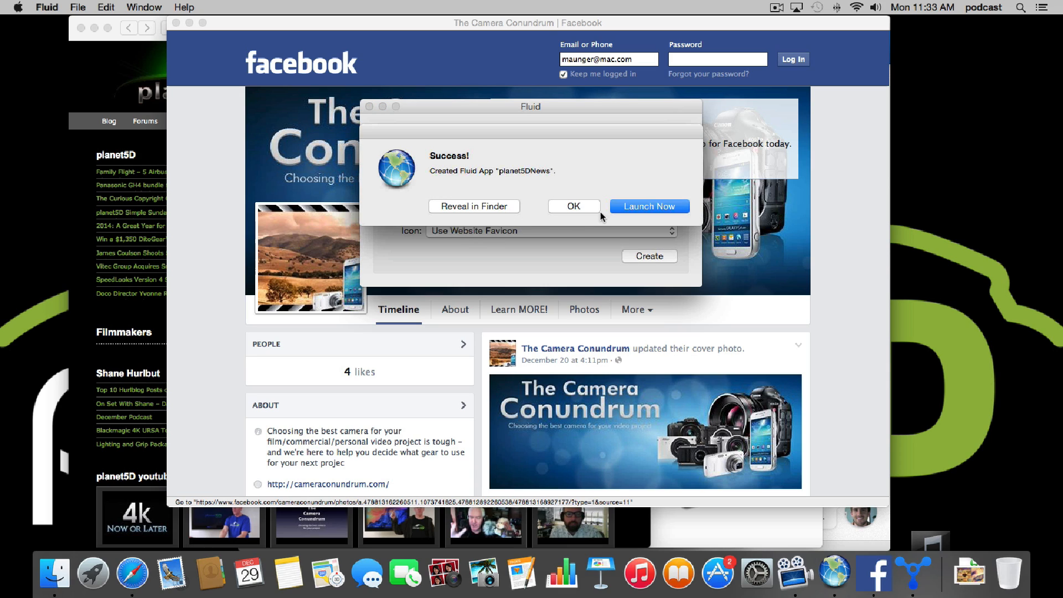
{"action": "left_click", "coordinate": [632, 206]}
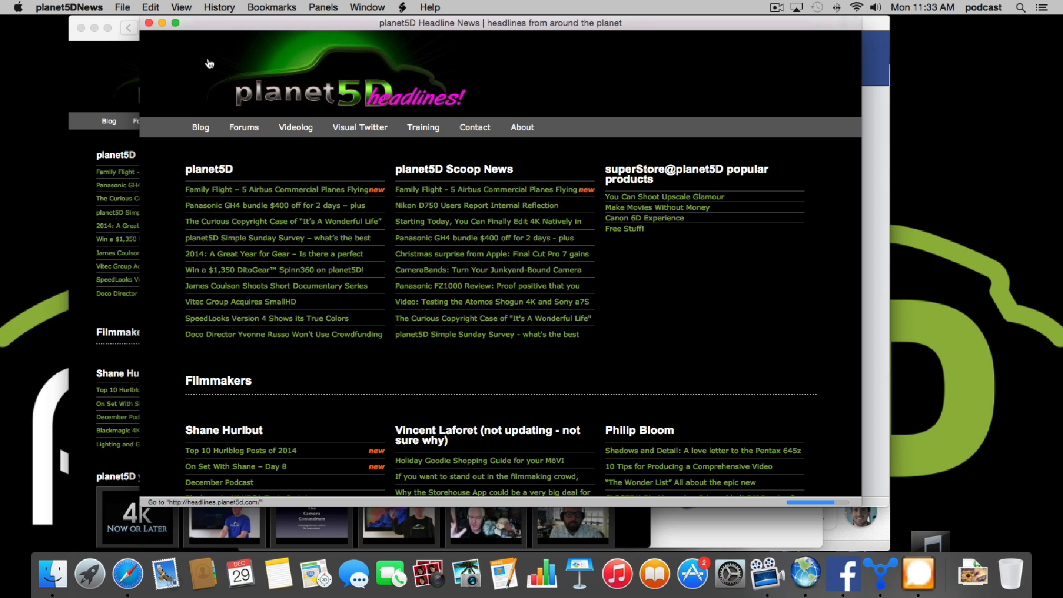
Examine the planet5DNews app among the running applications and preview the first planet5D Scoop News headline
{"action": "left_click", "coordinate": [100, 88]}
{"action": "left_click", "coordinate": [750, 80]}
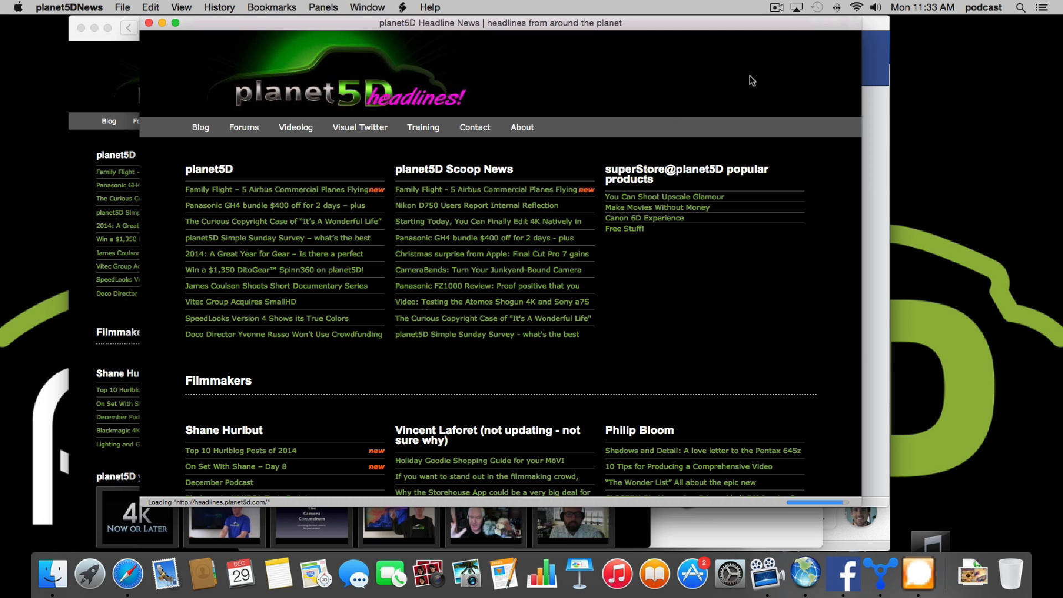
{"action": "key", "text": "super+Tab"}
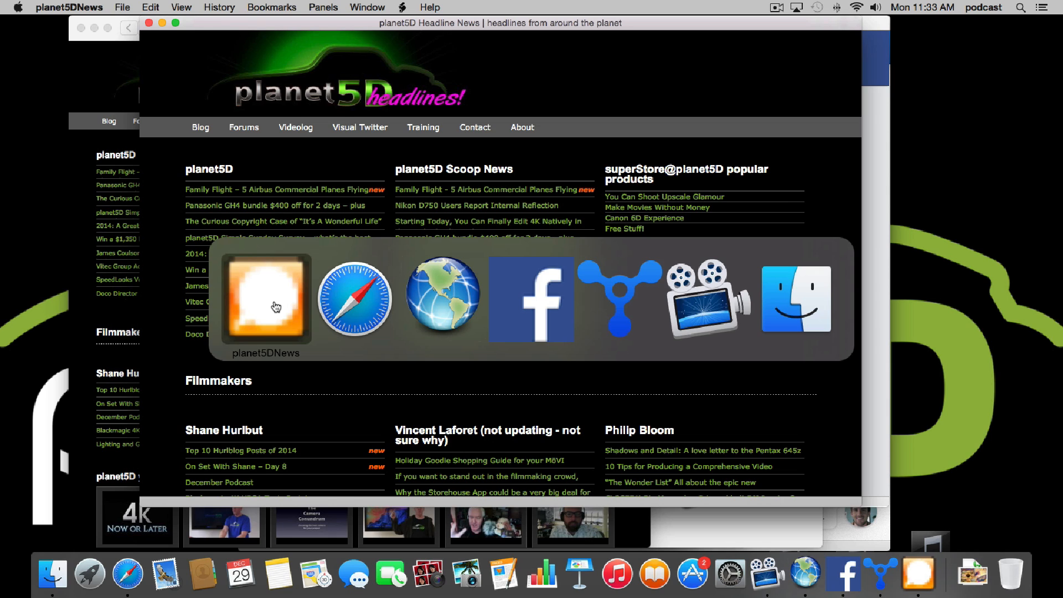
{"action": "left_click", "coordinate": [275, 307]}
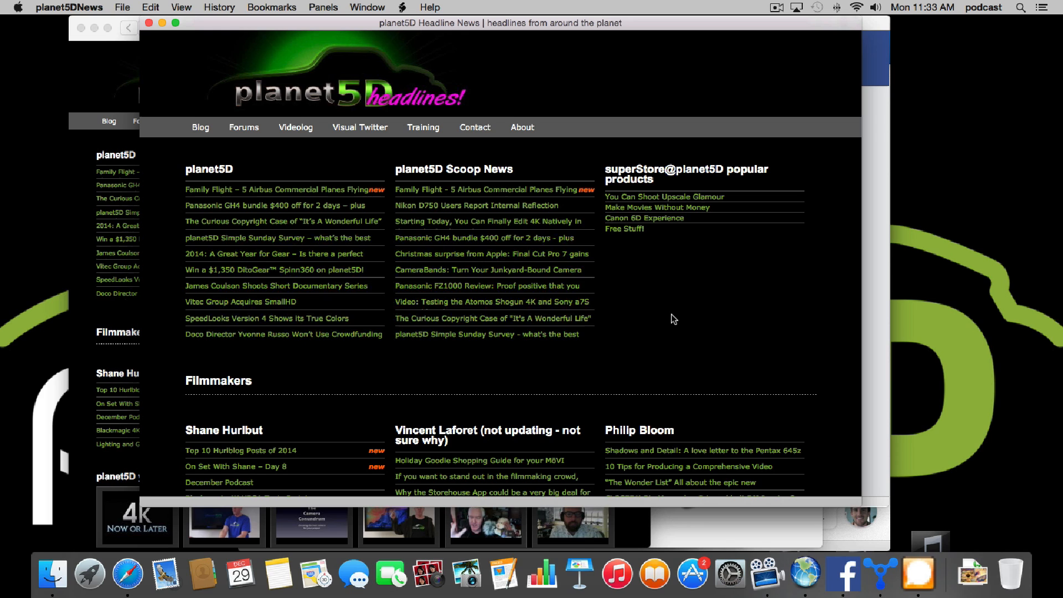
{"action": "mouse_move", "coordinate": [487, 193]}
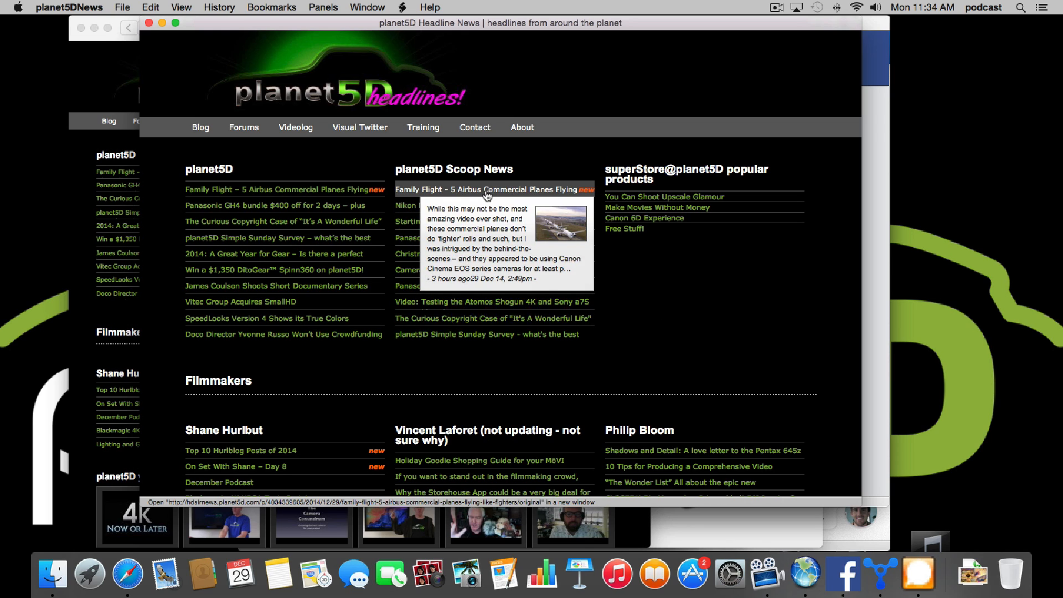
Switch to Safari and close the planet5D headlines window
{"action": "left_click", "coordinate": [93, 121]}
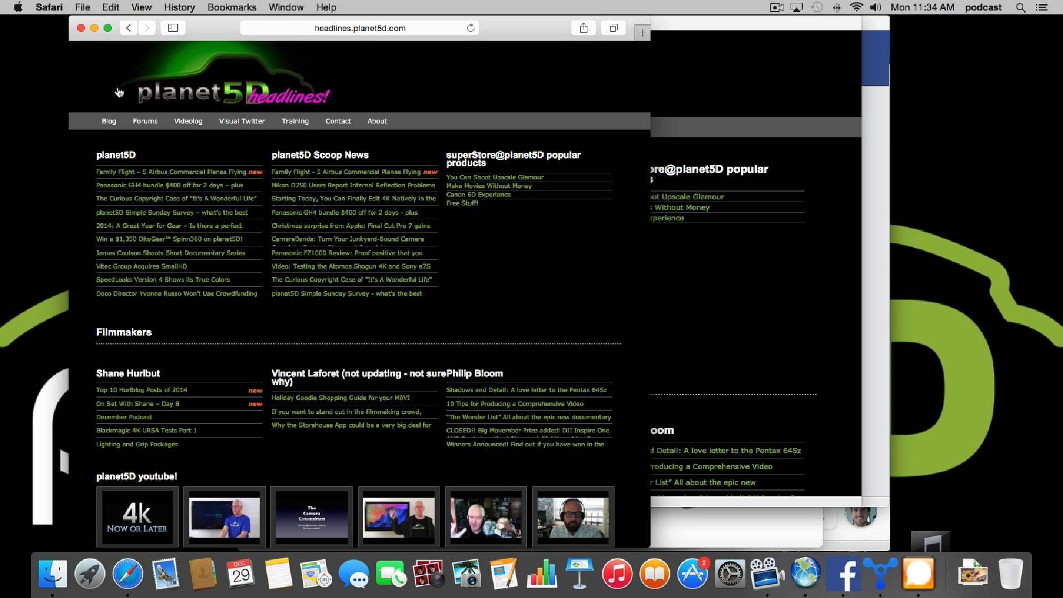
{"action": "left_click", "coordinate": [81, 29]}
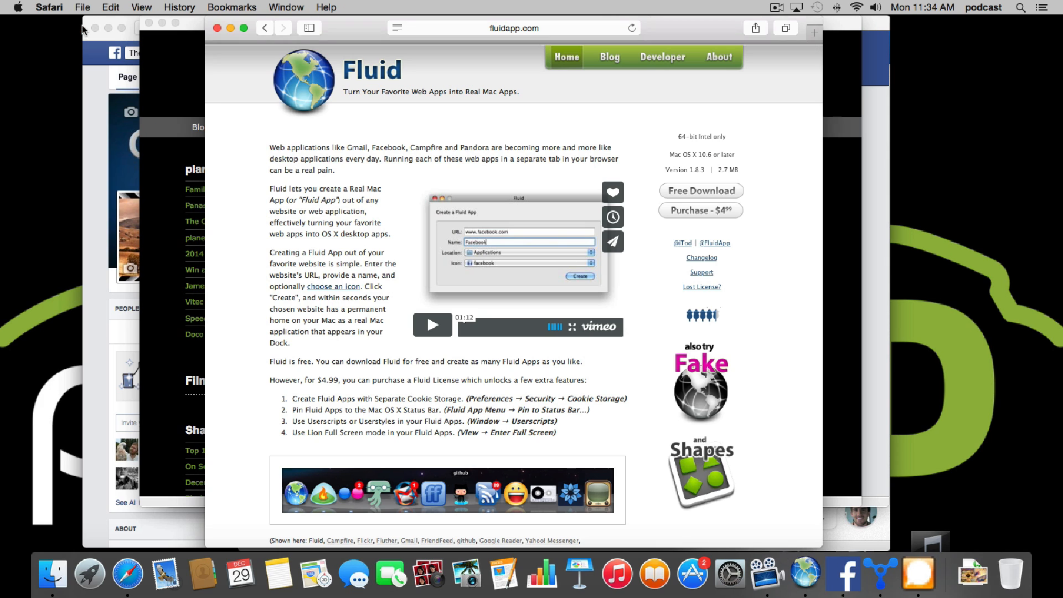
Open the Family Flight headline under planet5D from the planet5DNews window, and return to the app from Safari
{"action": "left_click", "coordinate": [159, 294]}
{"action": "mouse_move", "coordinate": [468, 235]}
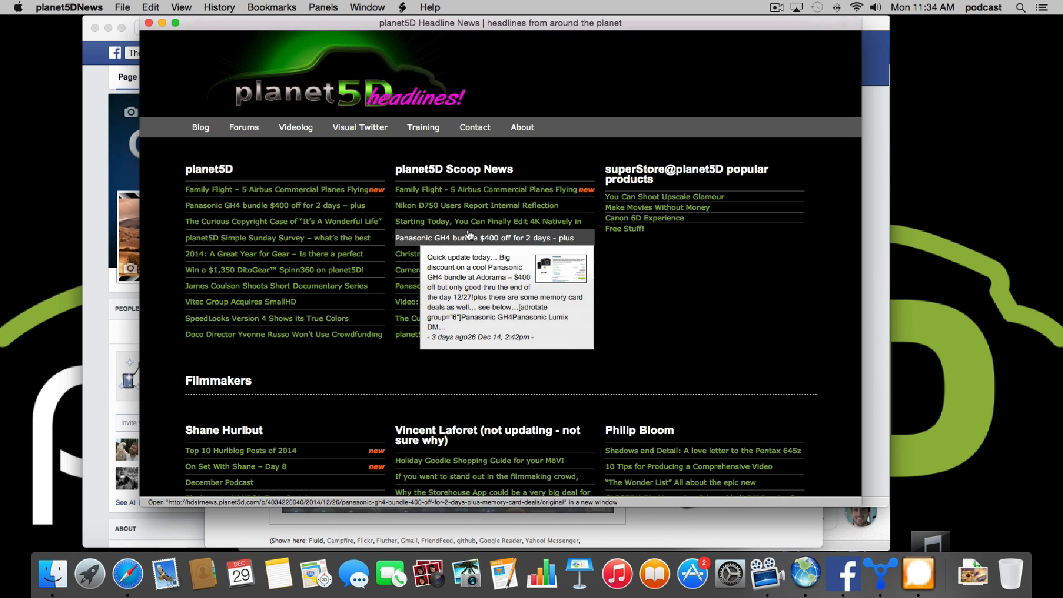
{"action": "mouse_move", "coordinate": [353, 201]}
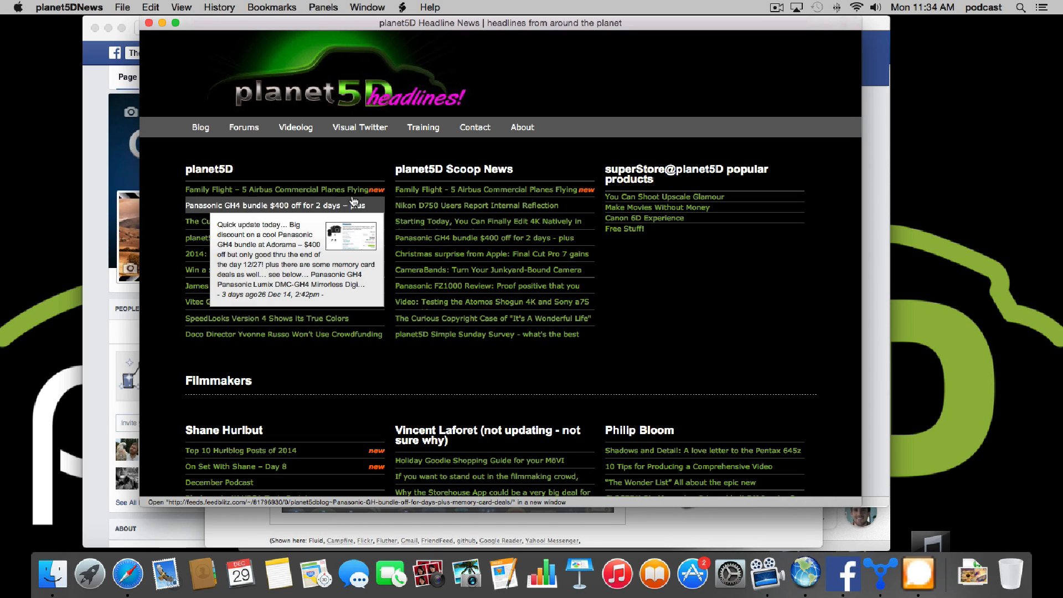
{"action": "left_click", "coordinate": [293, 191]}
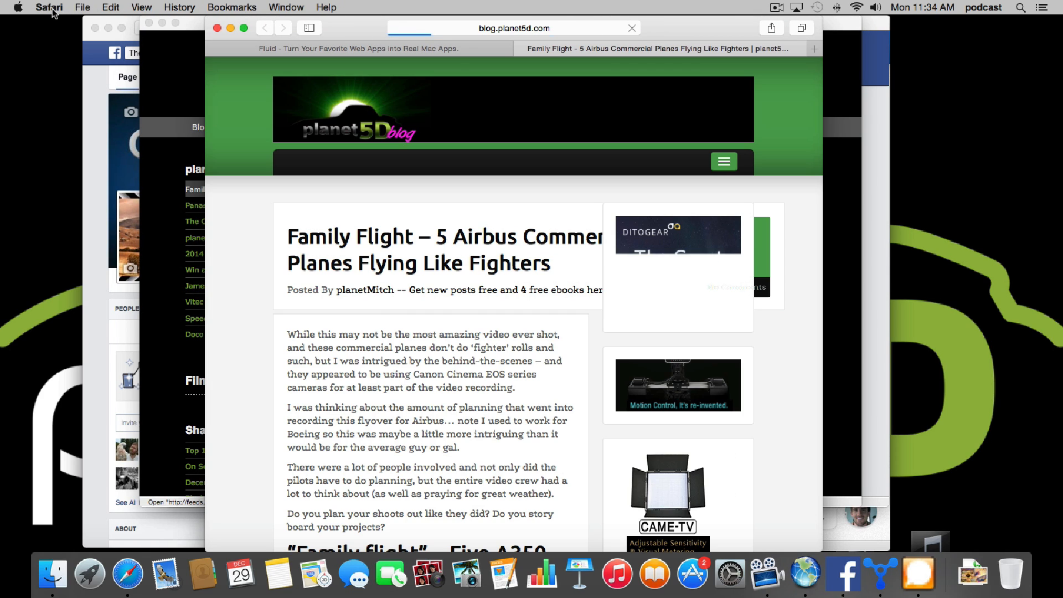
{"action": "left_click", "coordinate": [193, 263]}
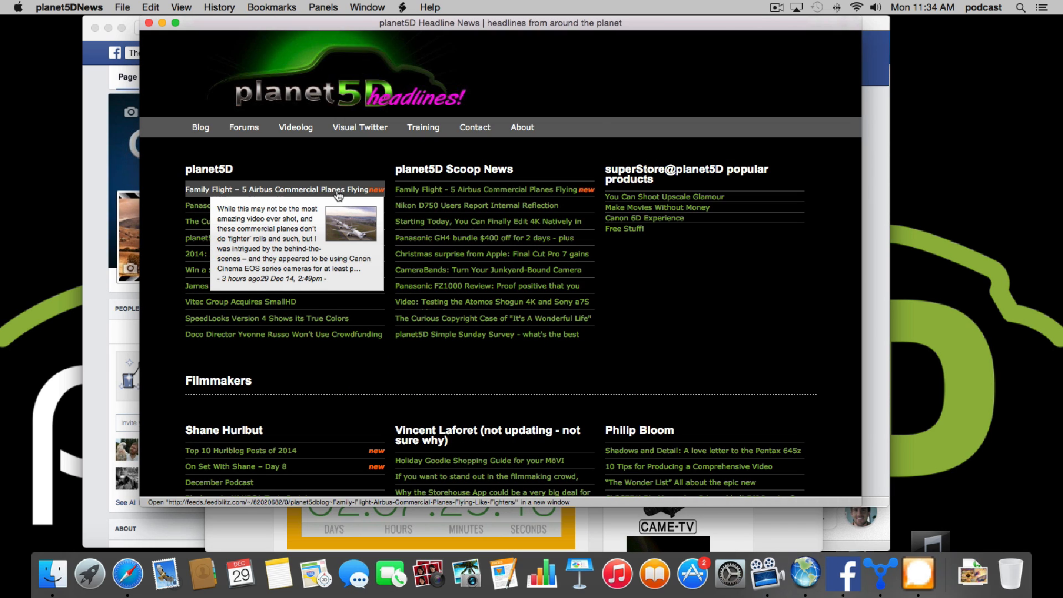
{"action": "scroll", "coordinate": [596, 110], "scroll_direction": "down", "scroll_amount": 1}
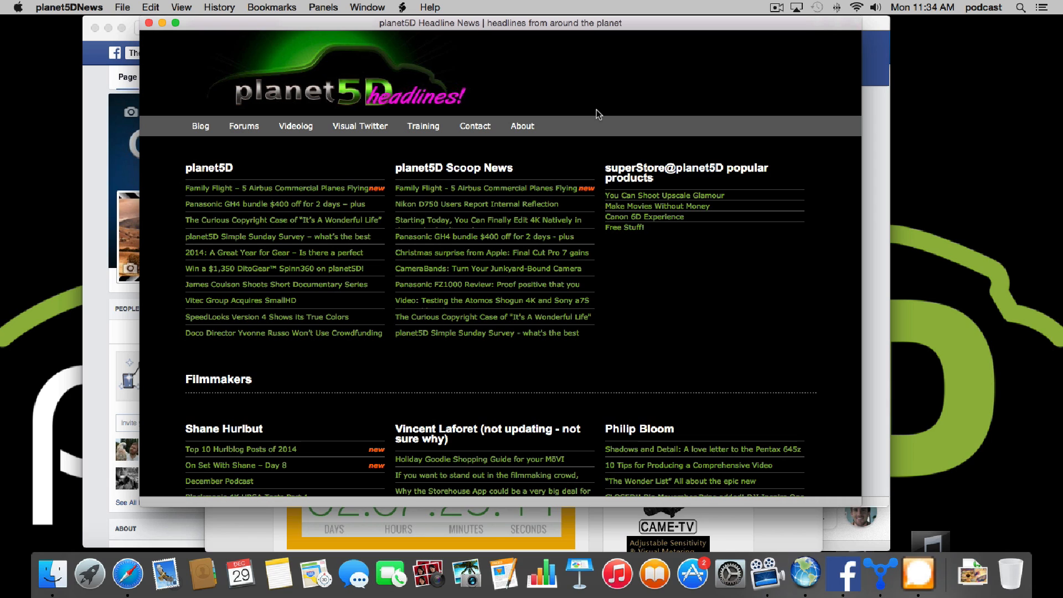
Set the planet5DNews whitelist preferences to allow browsing to any URL and close the preferences
{"action": "left_click", "coordinate": [74, 7]}
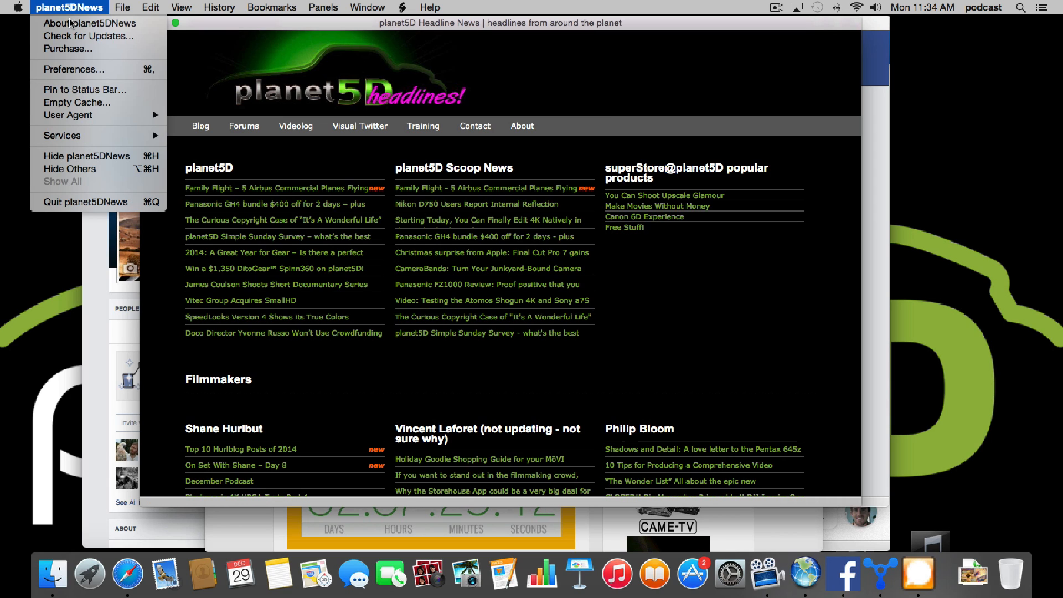
{"action": "left_click", "coordinate": [74, 69]}
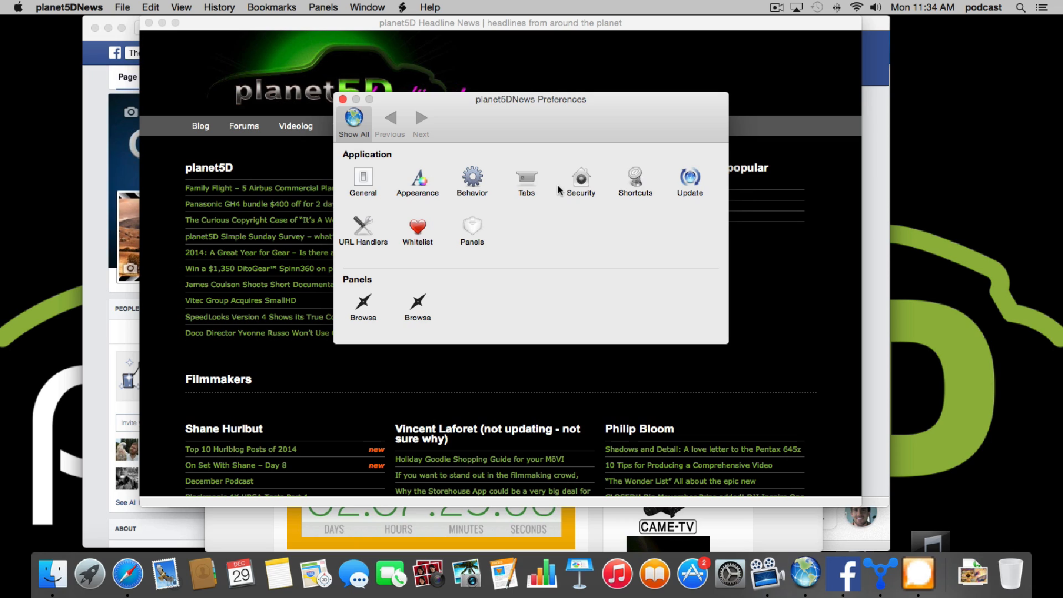
{"action": "left_click", "coordinate": [416, 228]}
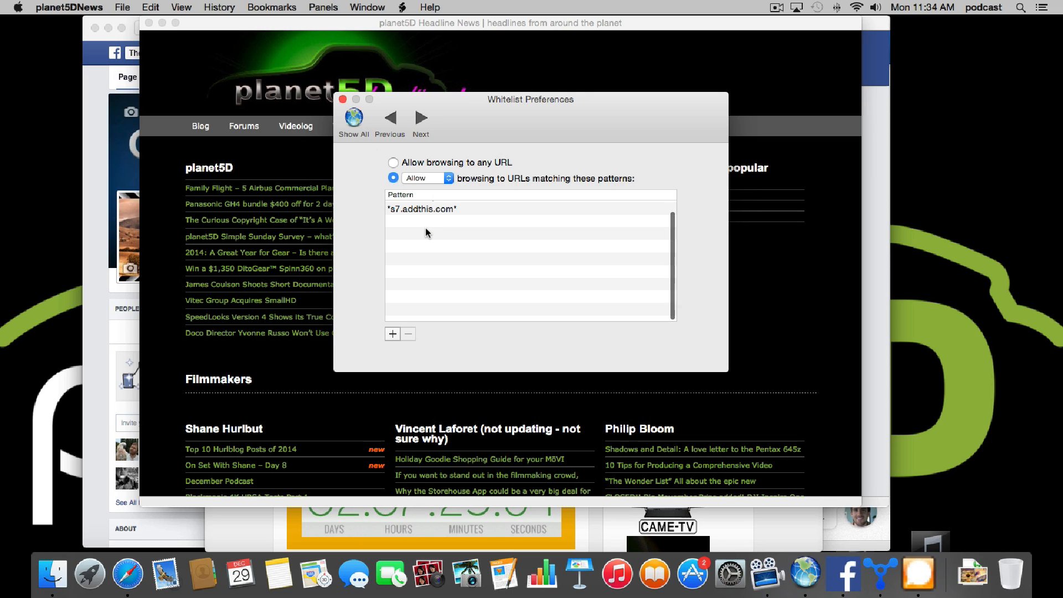
{"action": "left_click", "coordinate": [394, 164]}
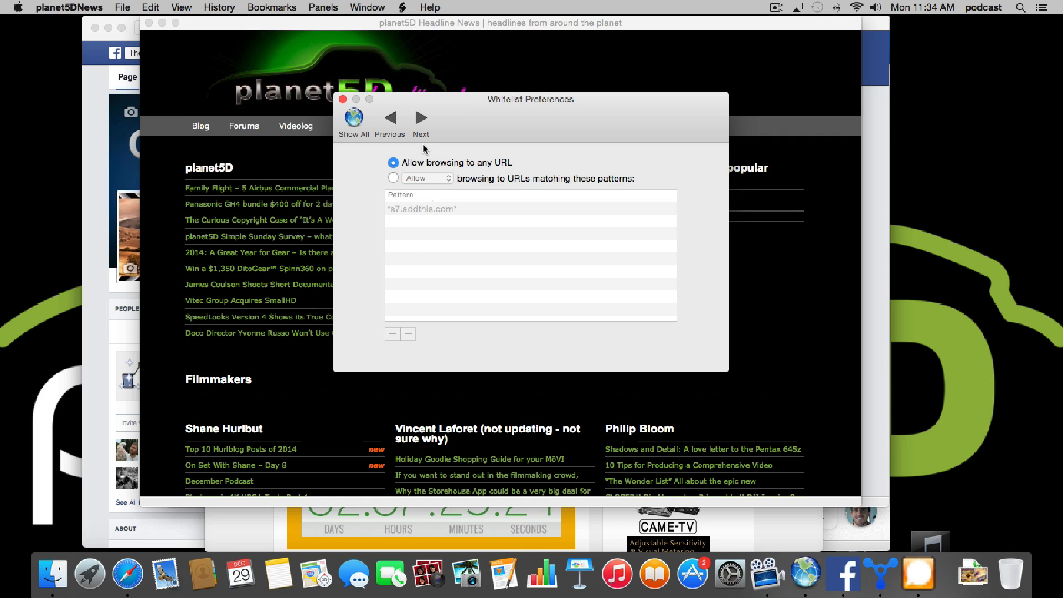
{"action": "left_click", "coordinate": [342, 100]}
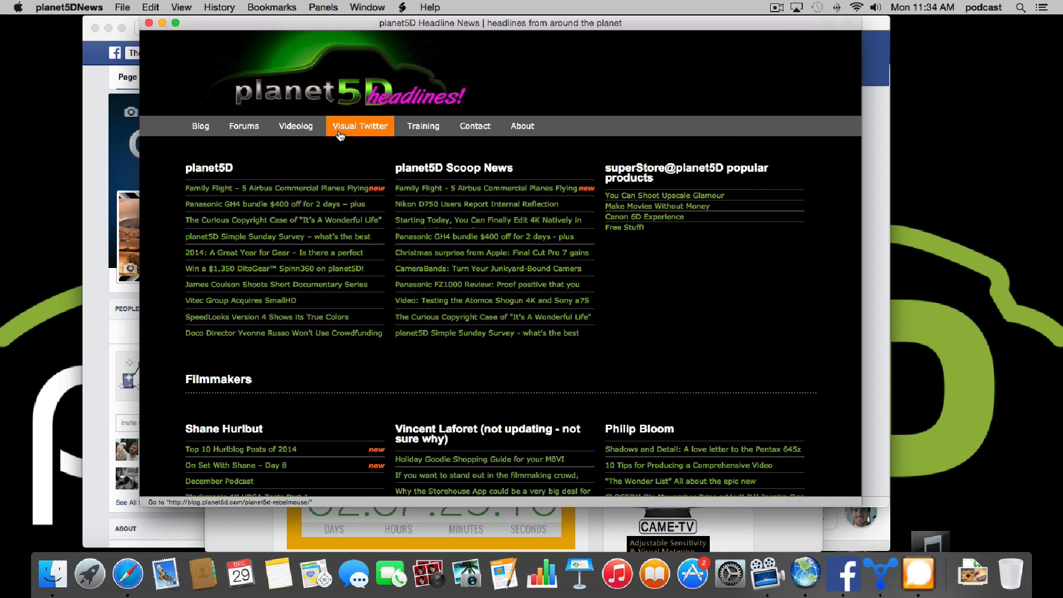
Relaunch planet5DNews by searching for it in Spotlight, and allow it to check for updates automatically
{"action": "left_click", "coordinate": [340, 132]}
{"action": "key", "text": "super+space"}
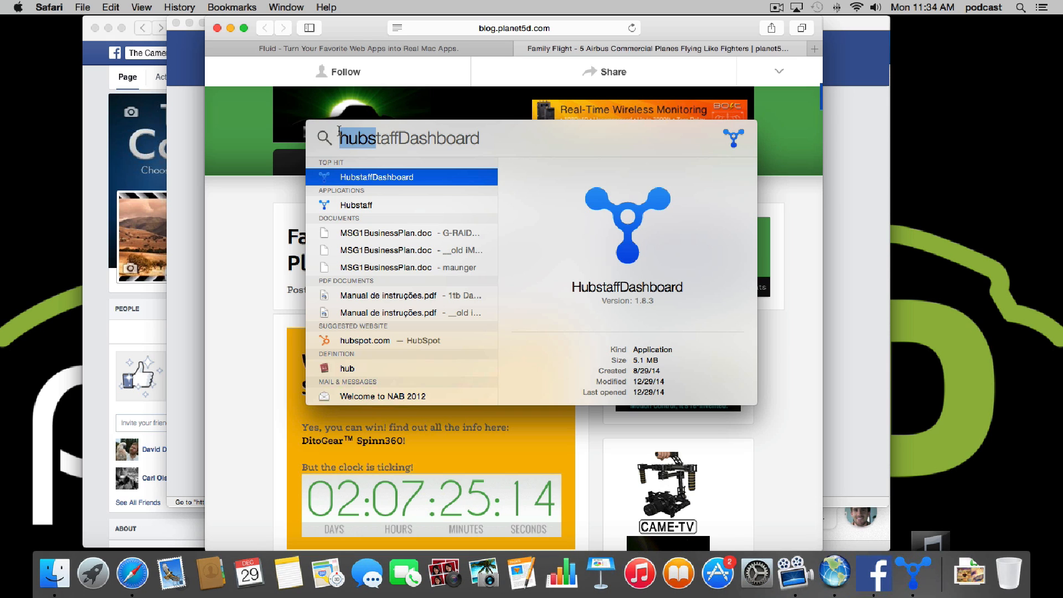
{"action": "type", "text": "planet5DNews"}
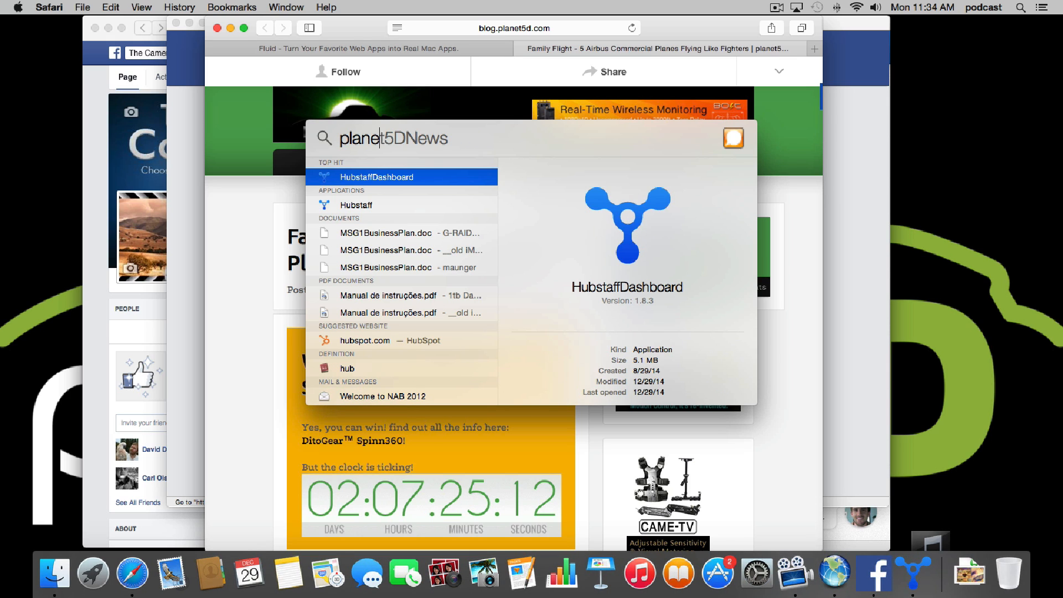
{"action": "key", "text": "Return"}
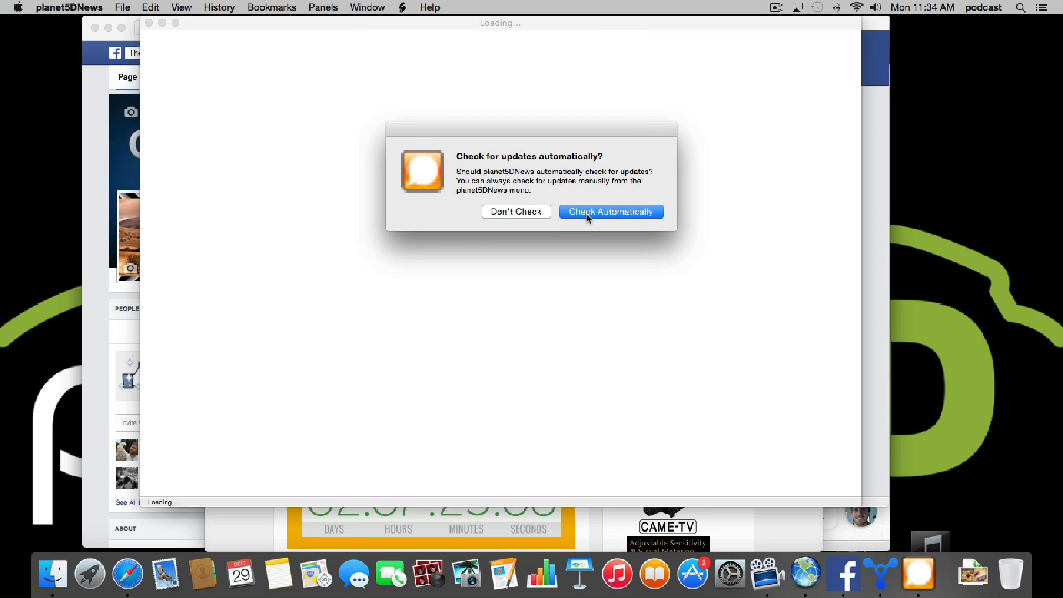
{"action": "left_click", "coordinate": [588, 212]}
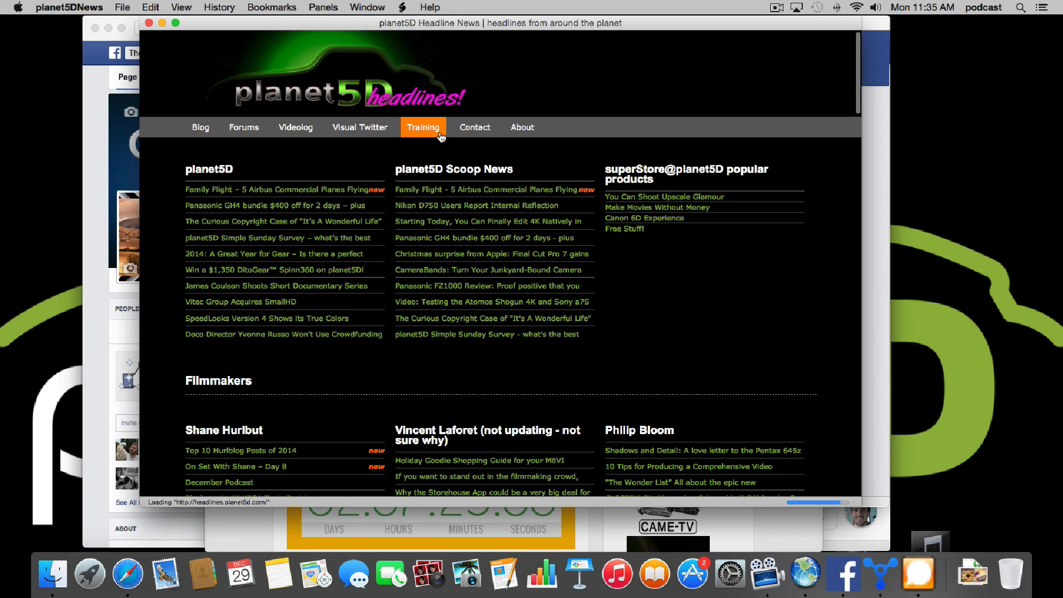
{"action": "mouse_move", "coordinate": [323, 193]}
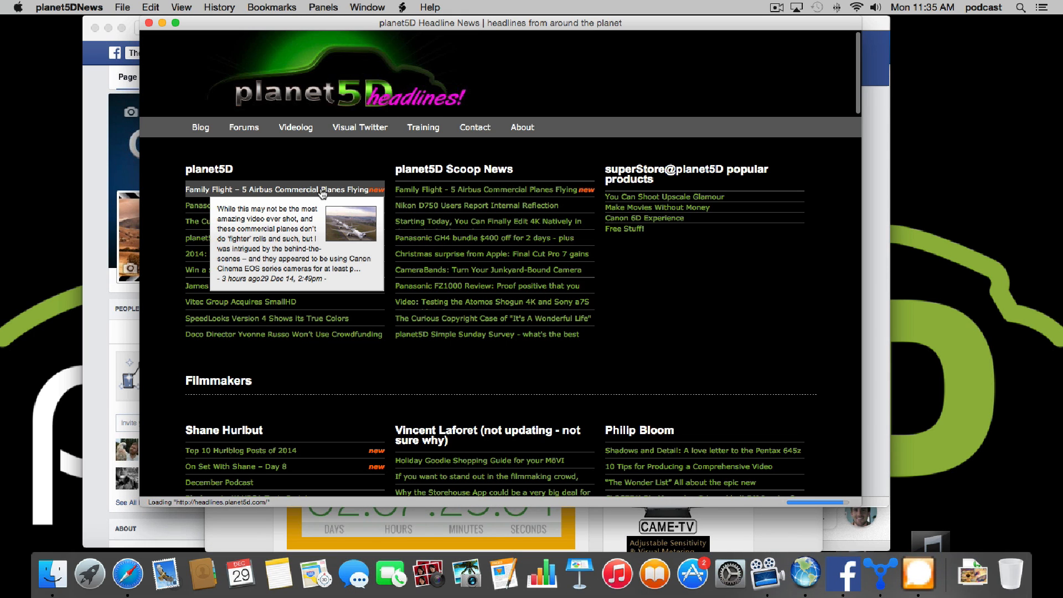
{"action": "left_click", "coordinate": [323, 191]}
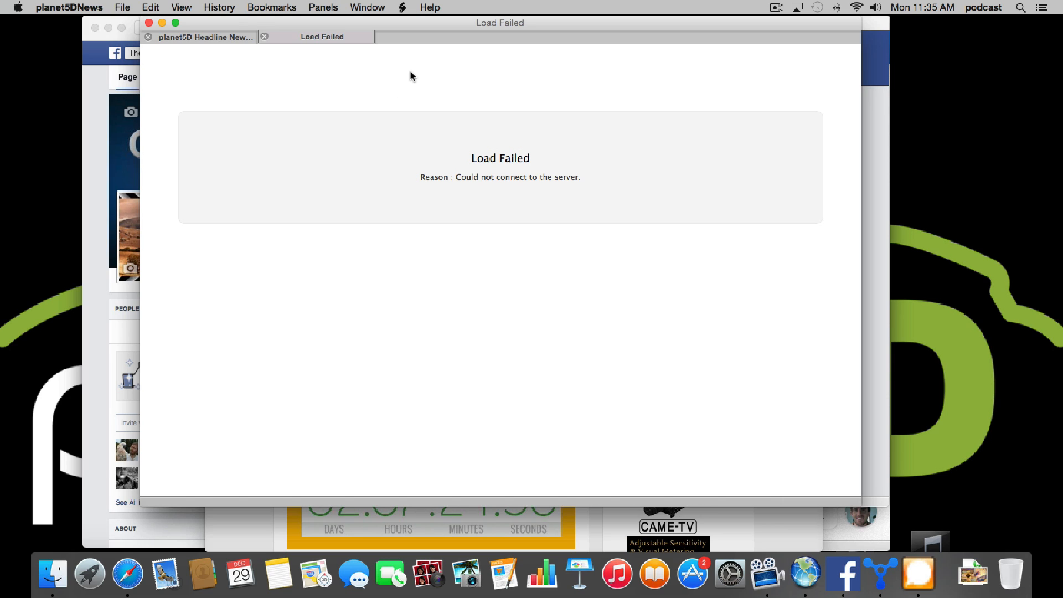
{"action": "key", "text": "super+l"}
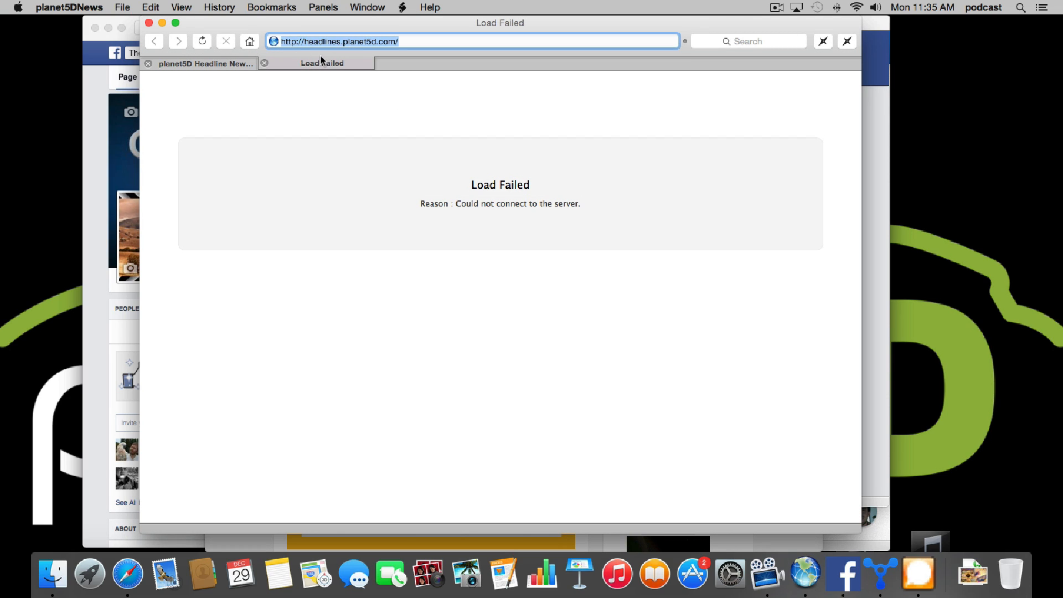
{"action": "left_click", "coordinate": [183, 8]}
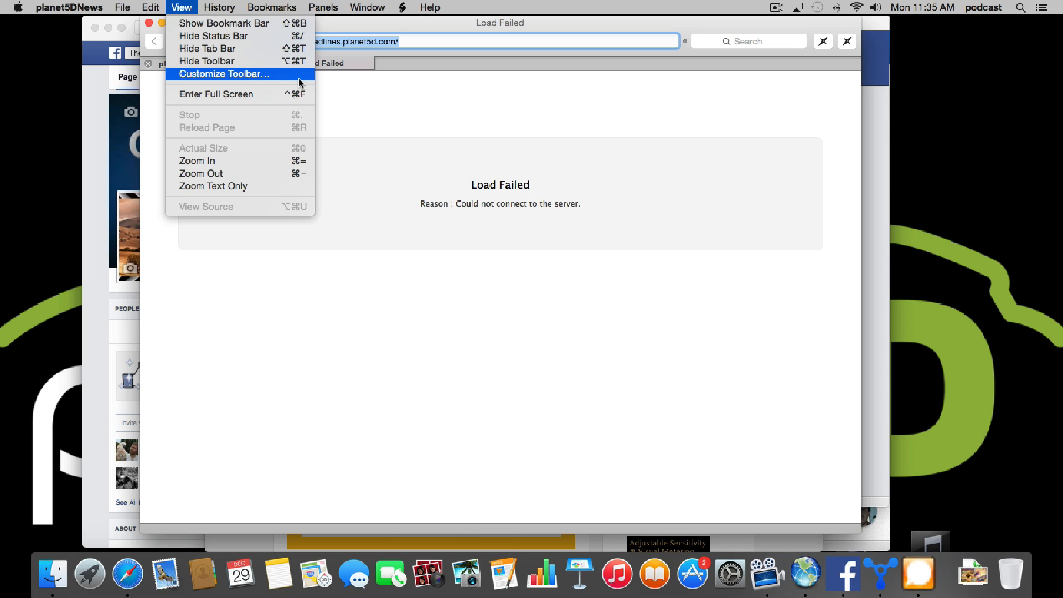
{"action": "left_click", "coordinate": [382, 19]}
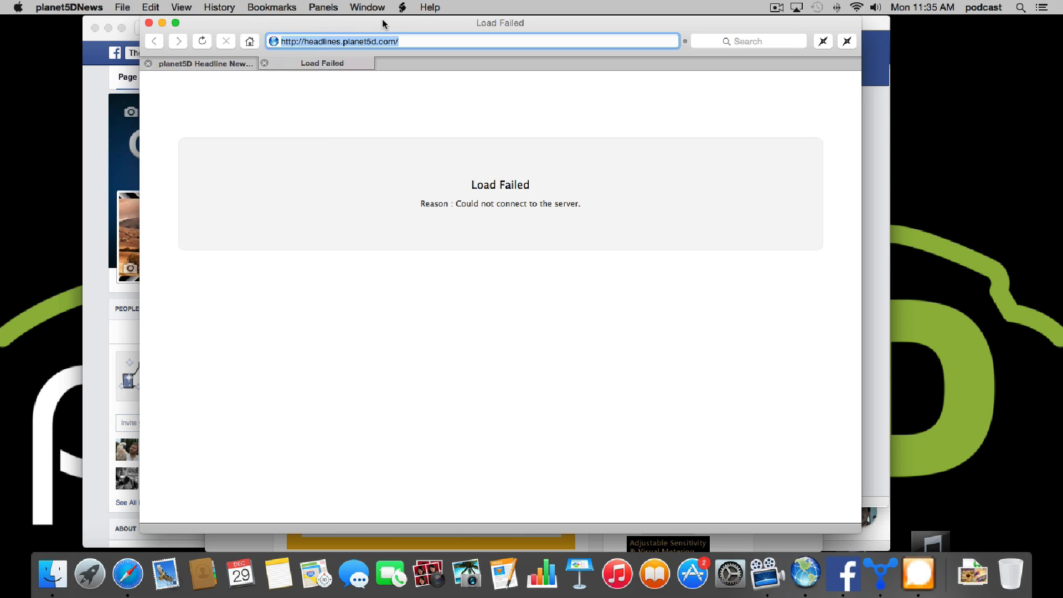
{"action": "left_click", "coordinate": [410, 41]}
{"action": "key", "text": "Return"}
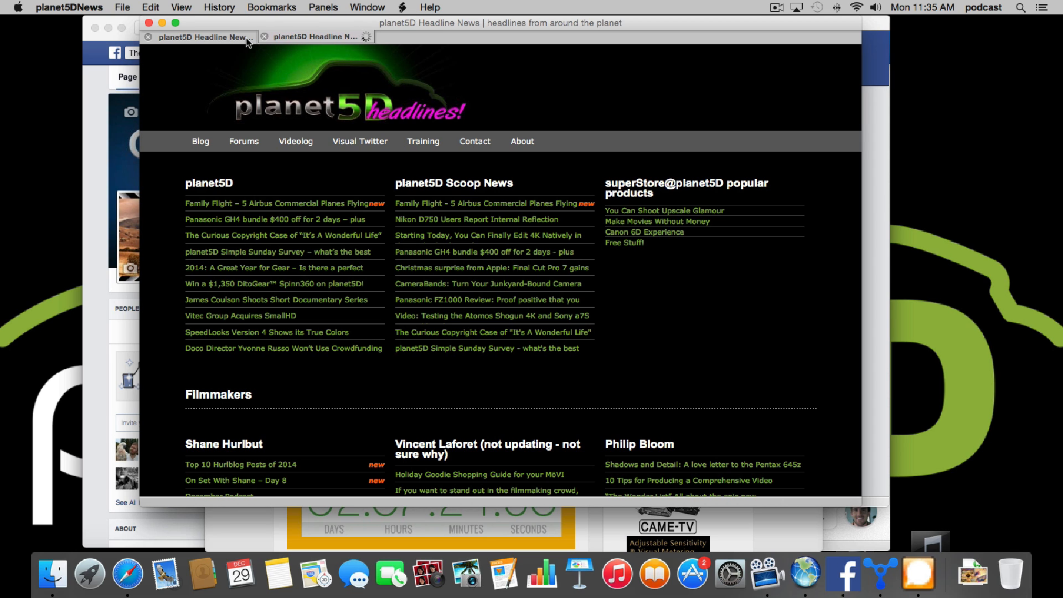
Try to put planet5DNews into full screen and dismiss the offer to purchase the full version
{"action": "left_click", "coordinate": [175, 22]}
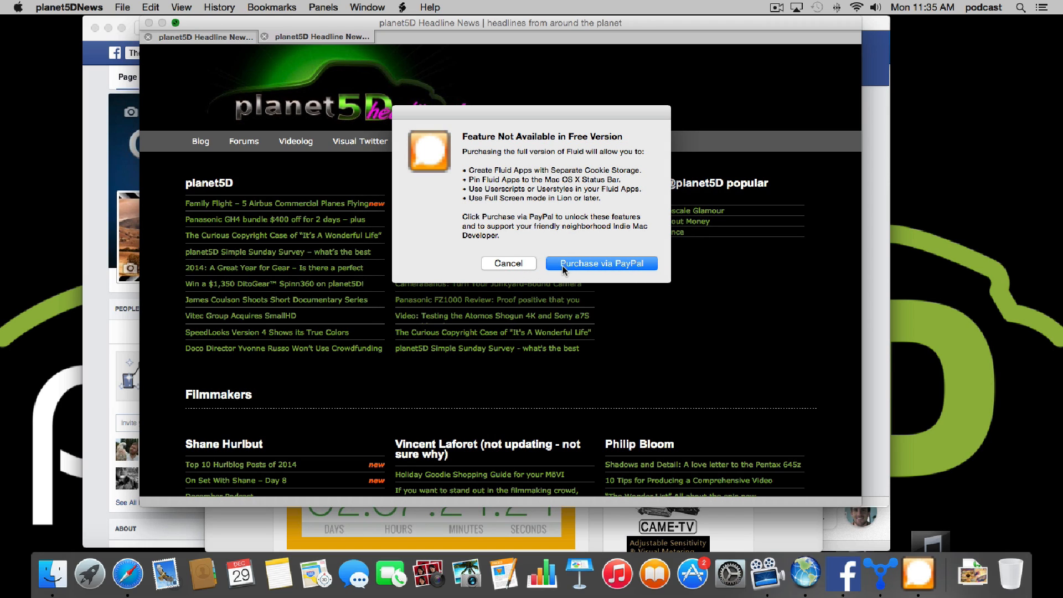
{"action": "left_click", "coordinate": [515, 263]}
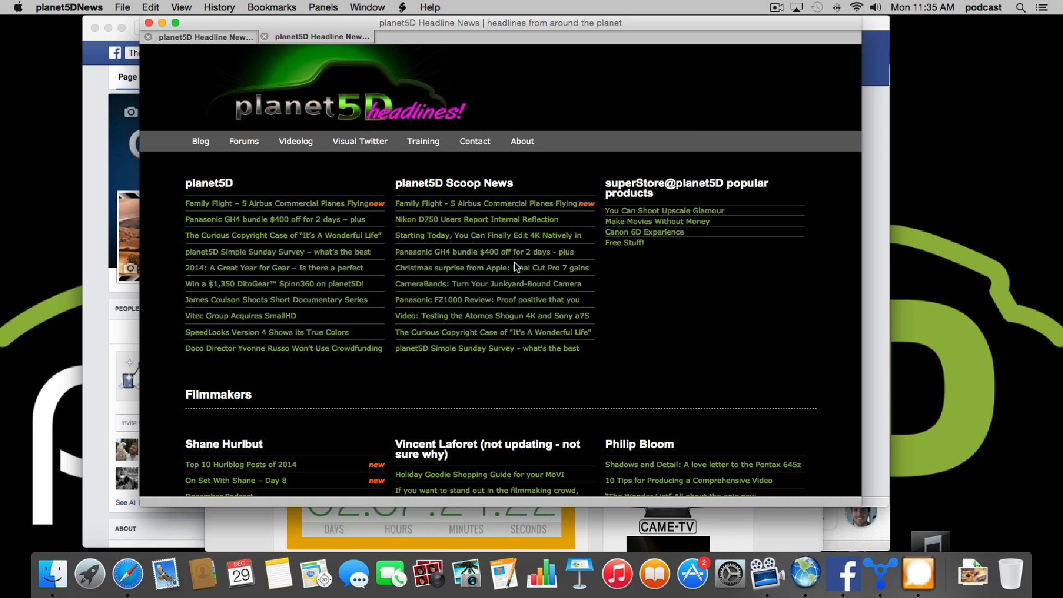
Switch to Safari and show the Fluid website's page
{"action": "key", "text": "super+Tab"}
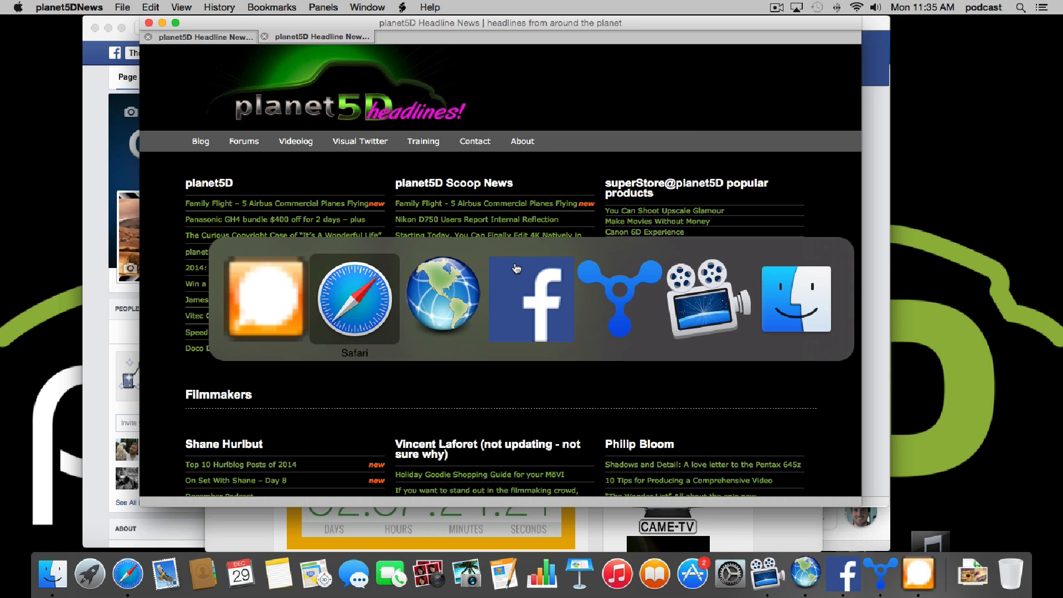
{"action": "left_click", "coordinate": [364, 300]}
{"action": "left_click", "coordinate": [283, 7]}
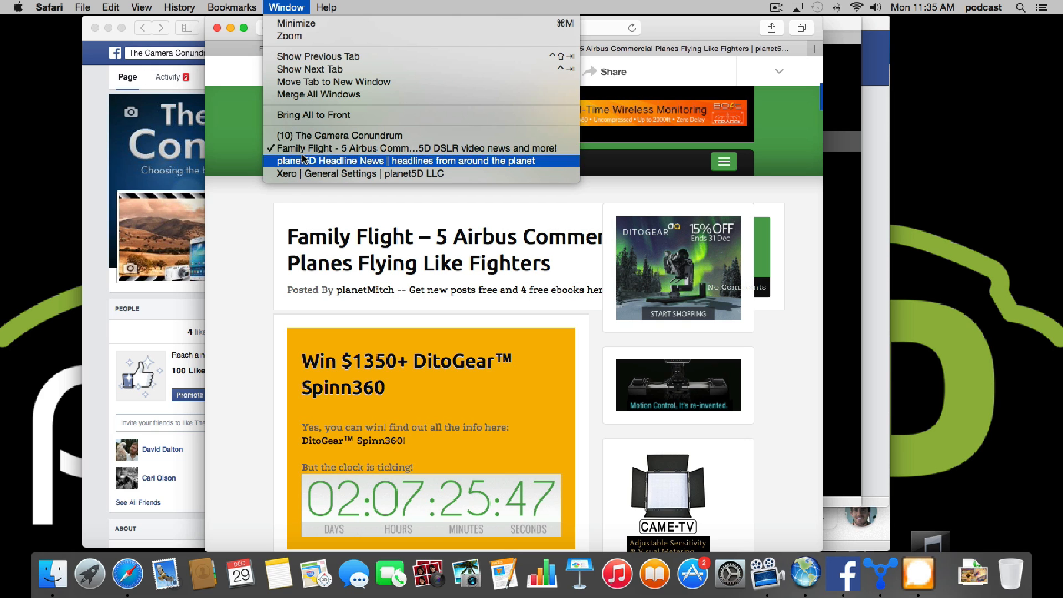
{"action": "left_click", "coordinate": [262, 237]}
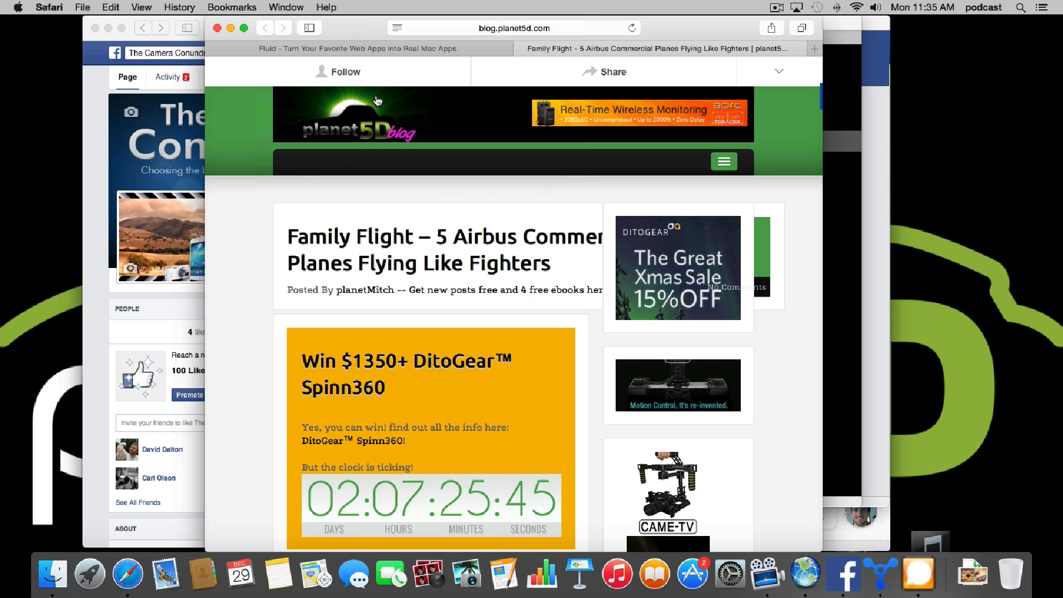
{"action": "left_click", "coordinate": [431, 47]}
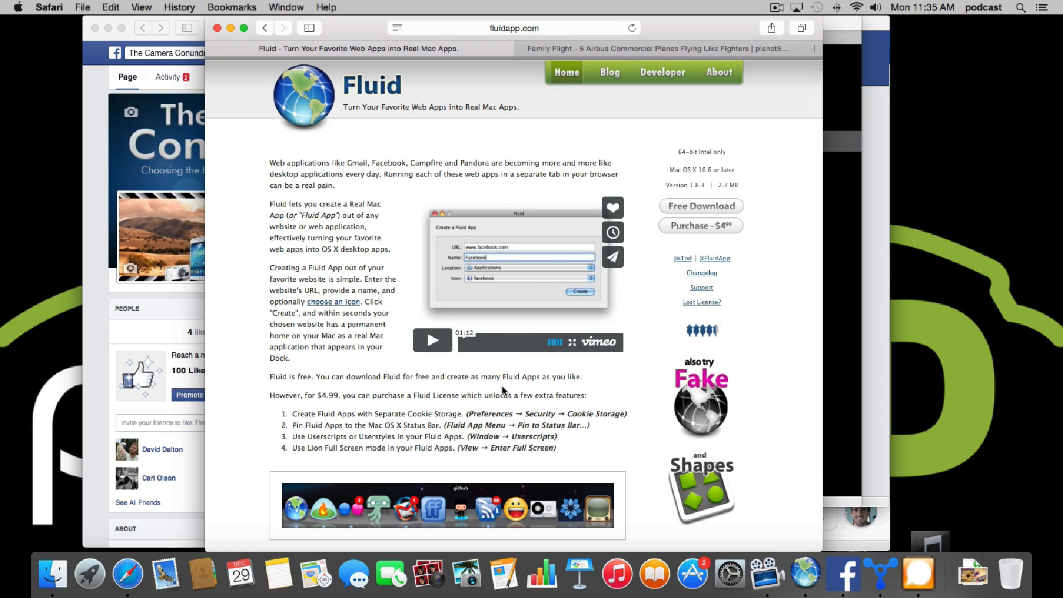
Highlight the $4.99 Fluid License features on the Fluid page, enlarging the page text and widening the window to read them
{"action": "left_click_drag", "start_coordinate": [271, 395], "coordinate": [562, 446]}
{"action": "key", "text": "super+plus"}
{"action": "key", "text": "super+plus"}
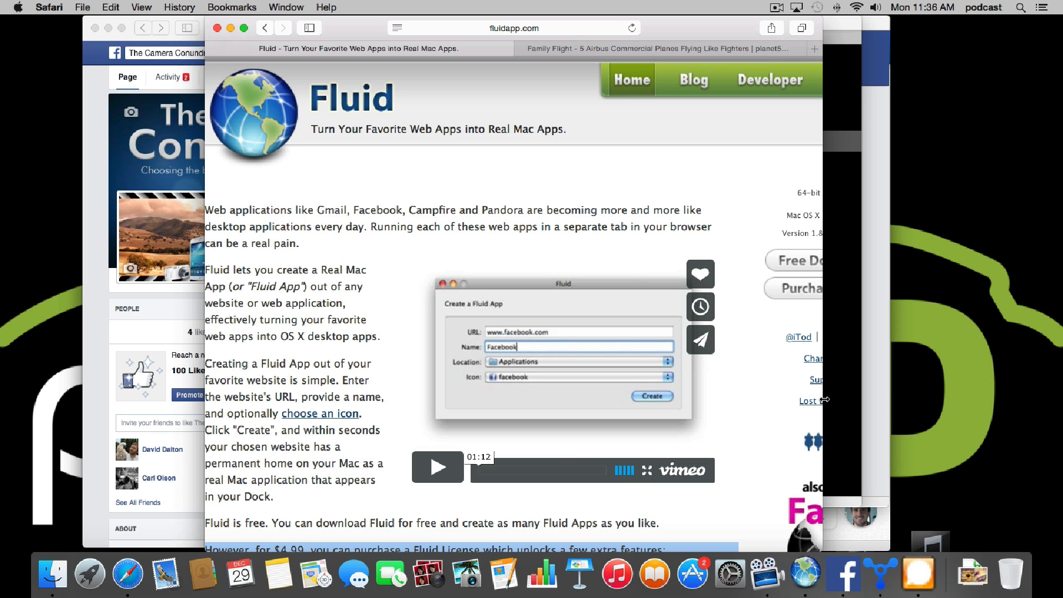
{"action": "left_click_drag", "start_coordinate": [823, 412], "coordinate": [909, 414]}
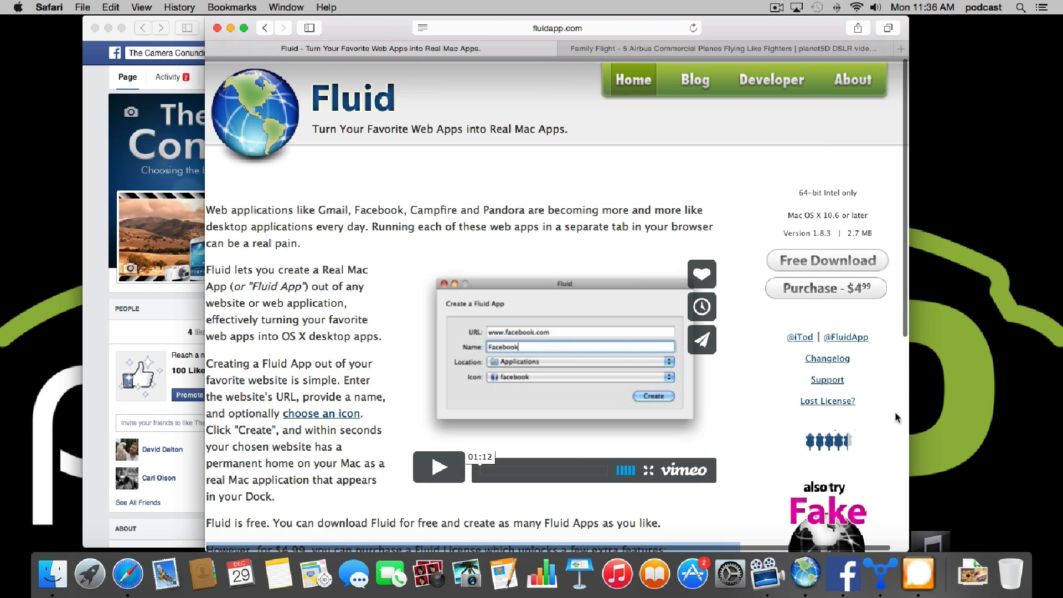
{"action": "scroll", "coordinate": [716, 415], "scroll_direction": "down", "scroll_amount": 5}
{"action": "scroll", "coordinate": [718, 416], "scroll_direction": "down", "scroll_amount": 2}
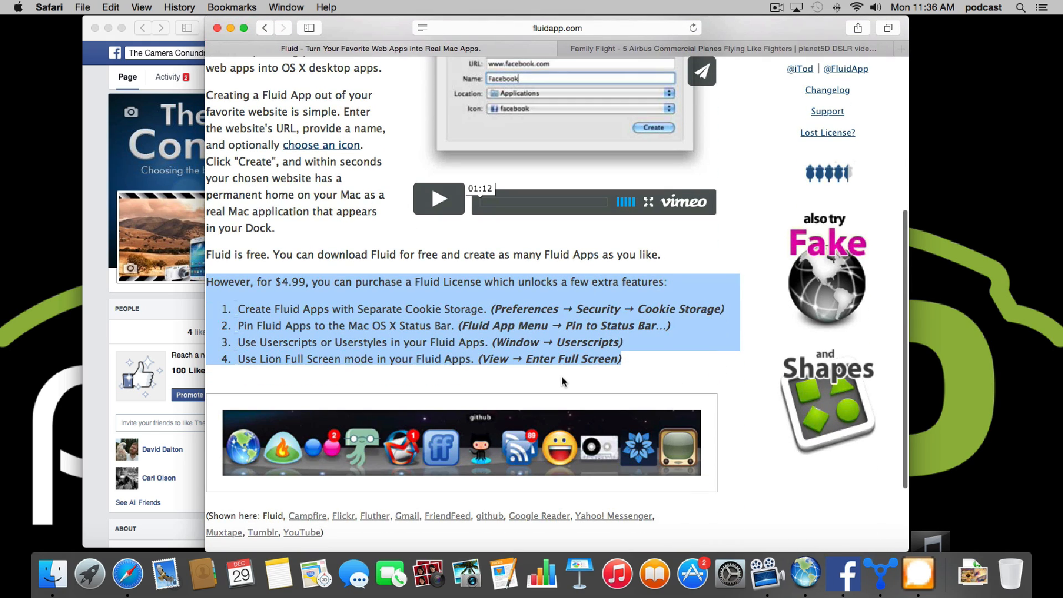
{"action": "scroll", "coordinate": [556, 376], "scroll_direction": "right", "scroll_amount": 1}
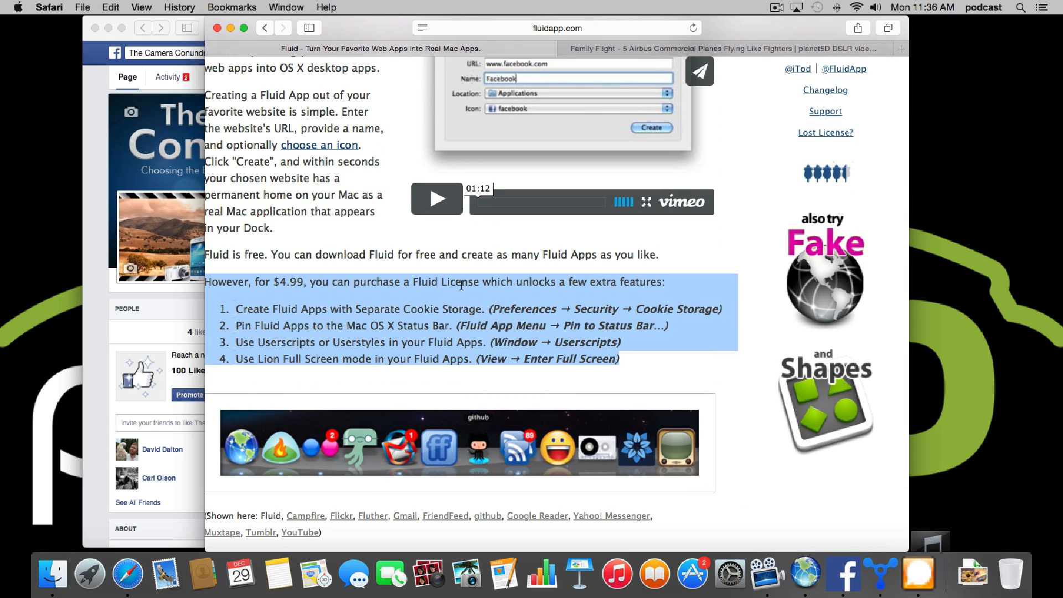
{"action": "scroll", "coordinate": [450, 287], "scroll_direction": "left", "scroll_amount": 1}
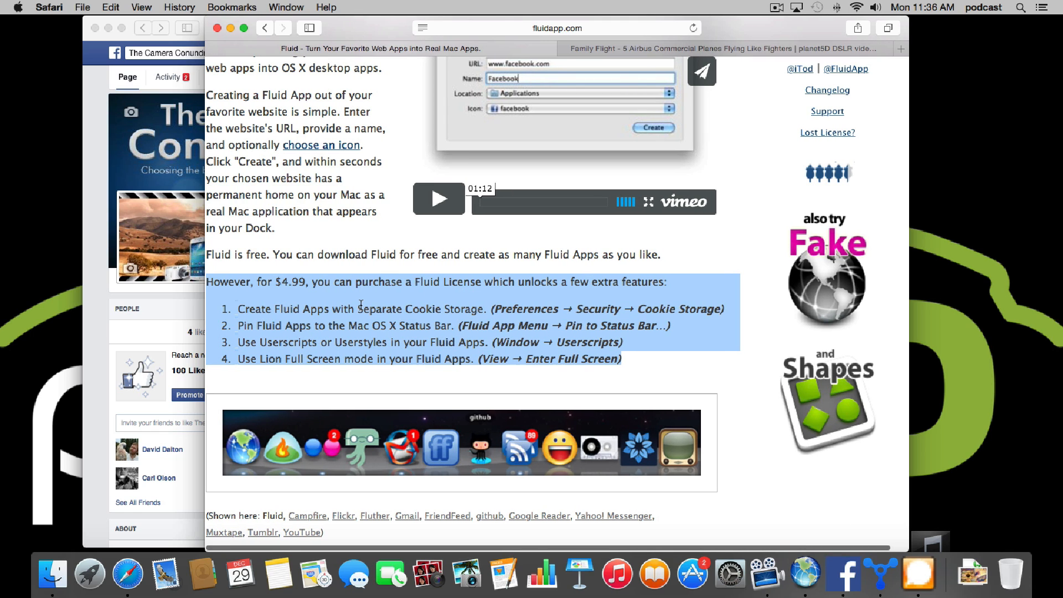
Clear the paragraph selection and highlight only "Separate Cookie Storage" in the first licensed feature
{"action": "left_click", "coordinate": [273, 312]}
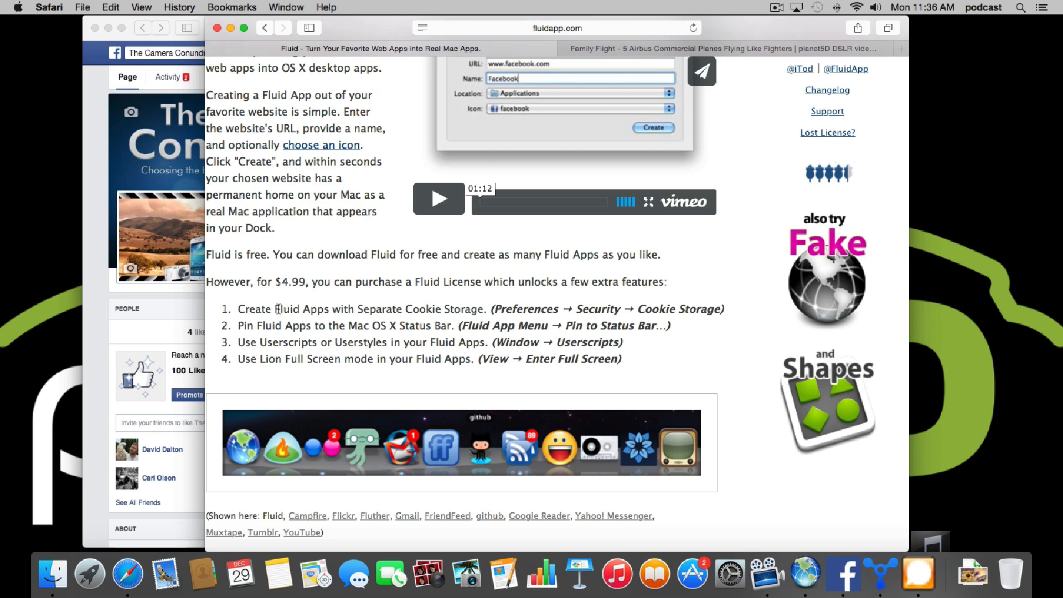
{"action": "double_click", "coordinate": [363, 308]}
{"action": "left_click_drag", "start_coordinate": [418, 309], "coordinate": [482, 308]}
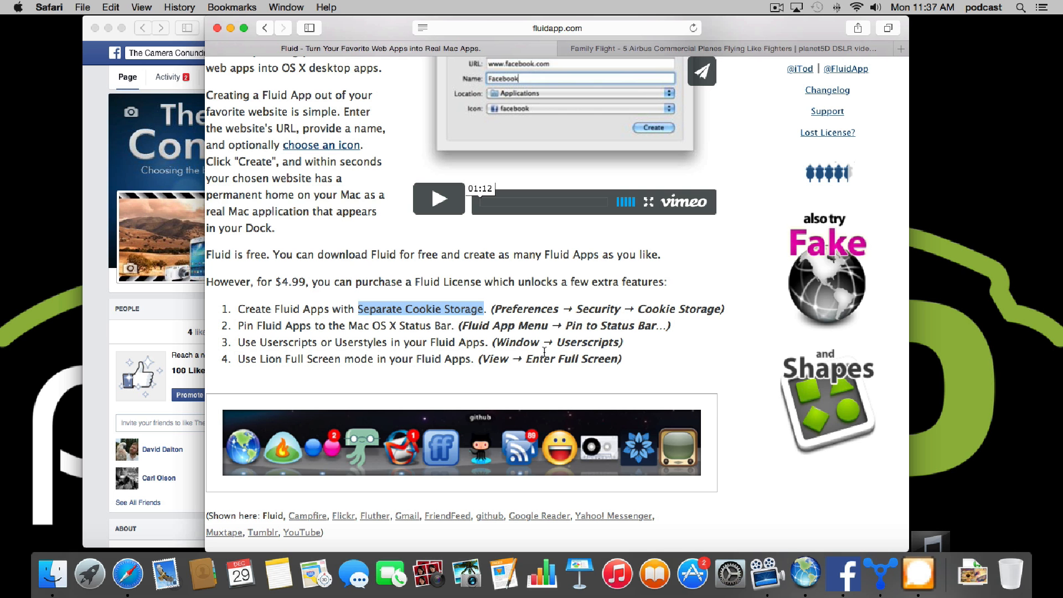
Return to the beginning of the Fluid page and switch to the HubstaffDashboard app
{"action": "scroll", "coordinate": [527, 327], "scroll_direction": "up", "scroll_amount": 5}
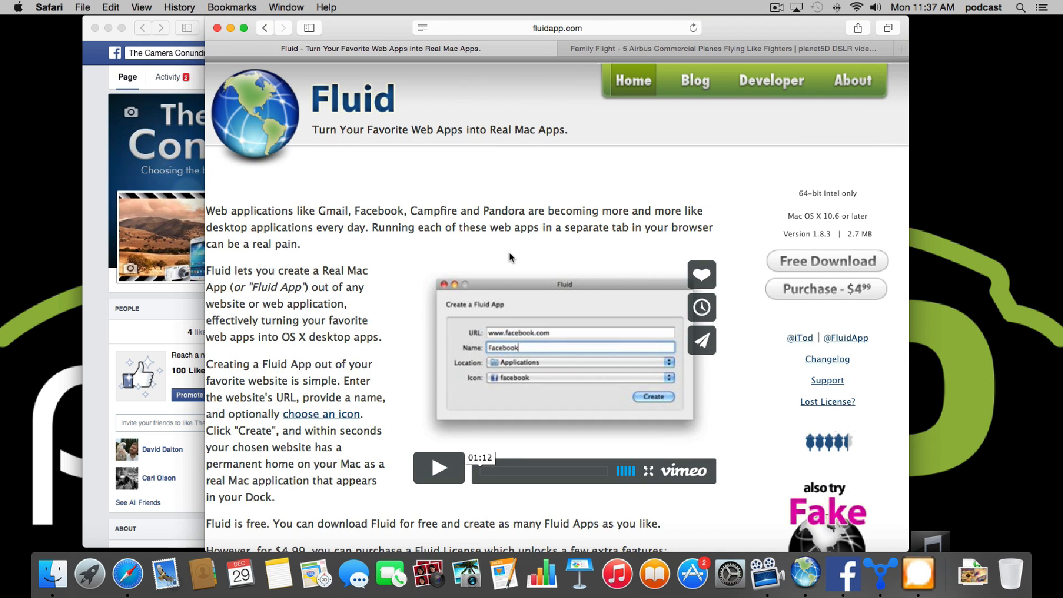
{"action": "key", "text": "super+Tab"}
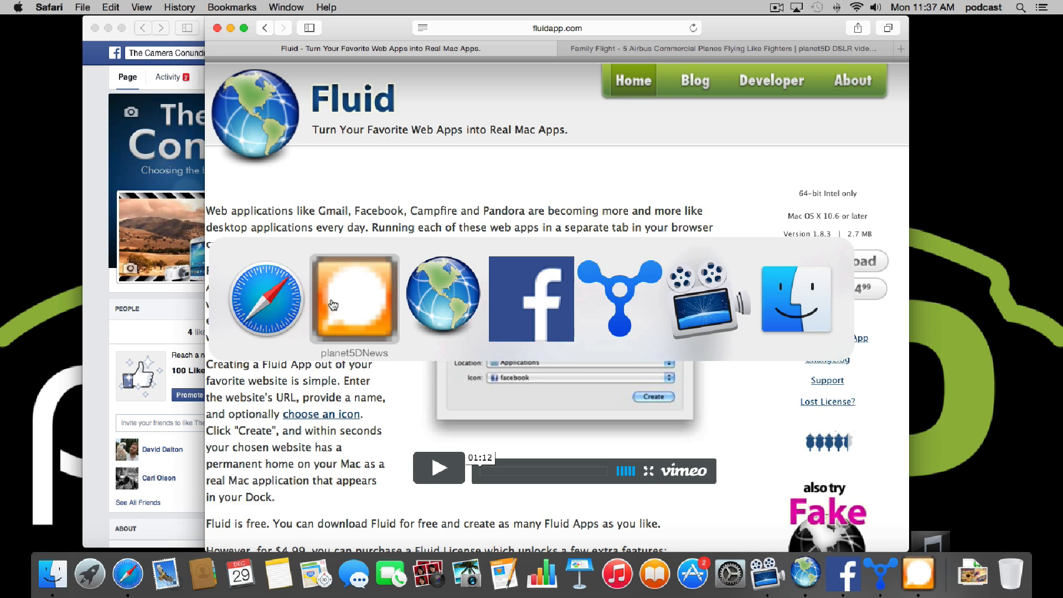
{"action": "left_click", "coordinate": [609, 294]}
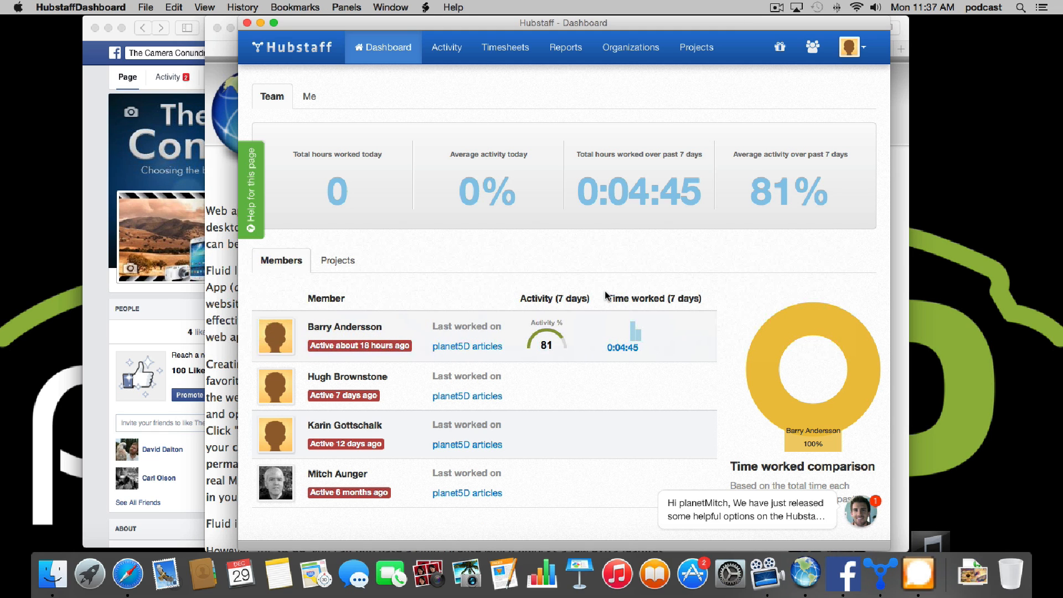